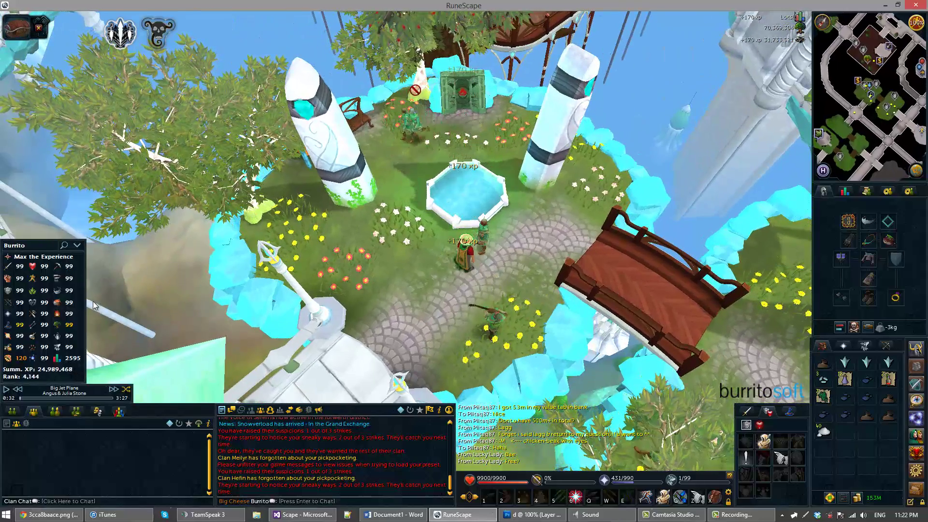
Examine the experience and rank of individual skills and the overall total in the stats overlay
{"action": "mouse_move", "coordinate": [75, 314]}
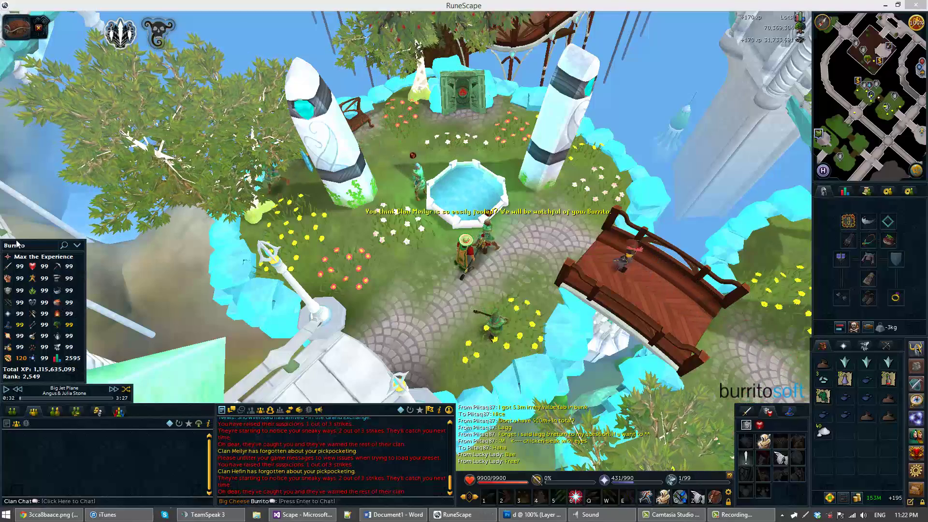
{"action": "mouse_move", "coordinate": [27, 273]}
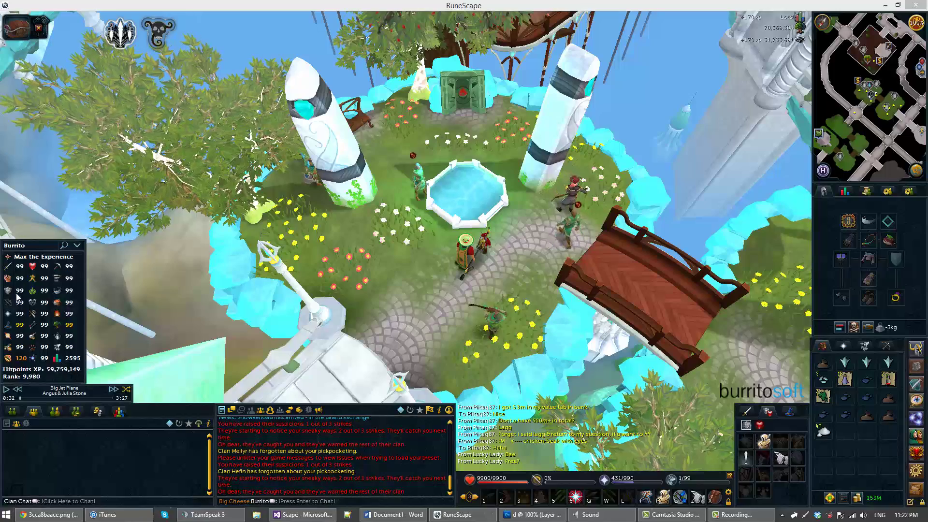
{"action": "mouse_move", "coordinate": [22, 246]}
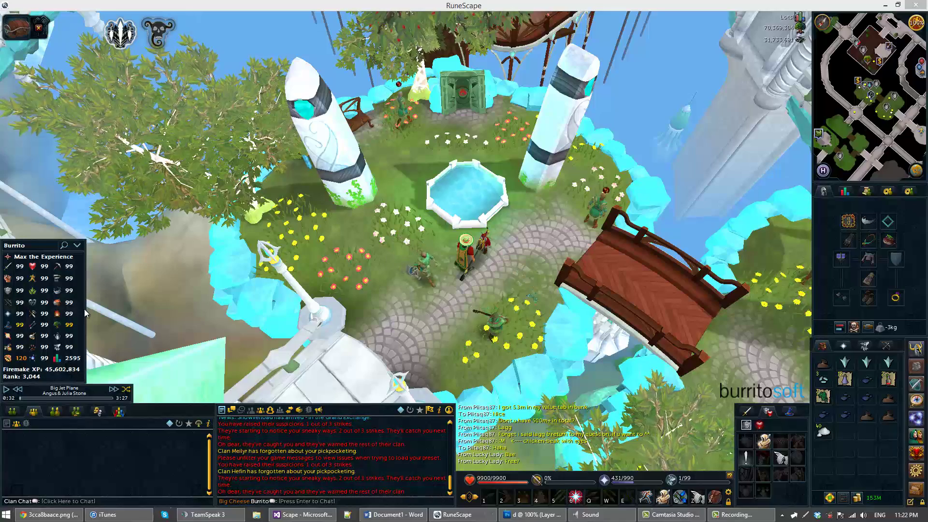
{"action": "mouse_move", "coordinate": [66, 358]}
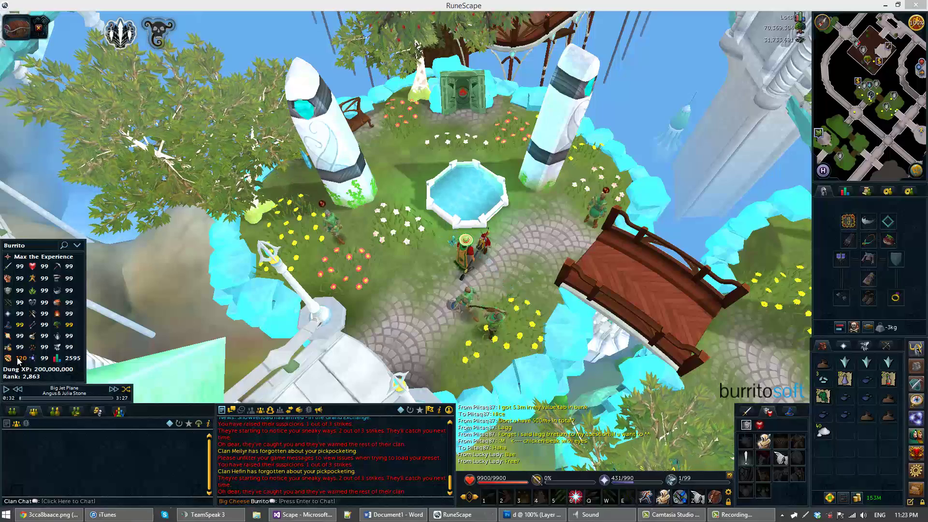
{"action": "mouse_move", "coordinate": [41, 317]}
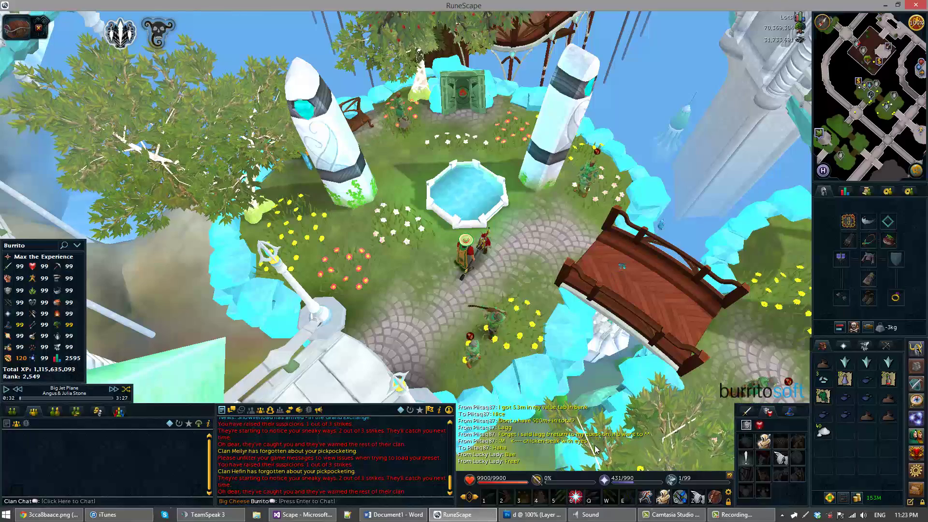
Search the RuneScape Wiki for "attack potion" from the stats overlay's search field
{"action": "key", "text": "g"}
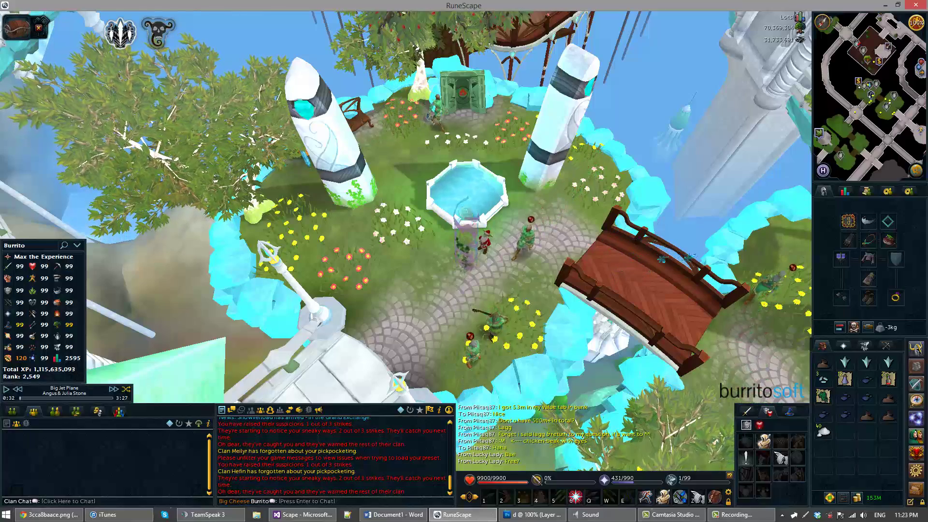
{"action": "key", "text": "alt+Tab"}
{"action": "left_click_drag", "start_coordinate": [32, 247], "coordinate": [4, 248]}
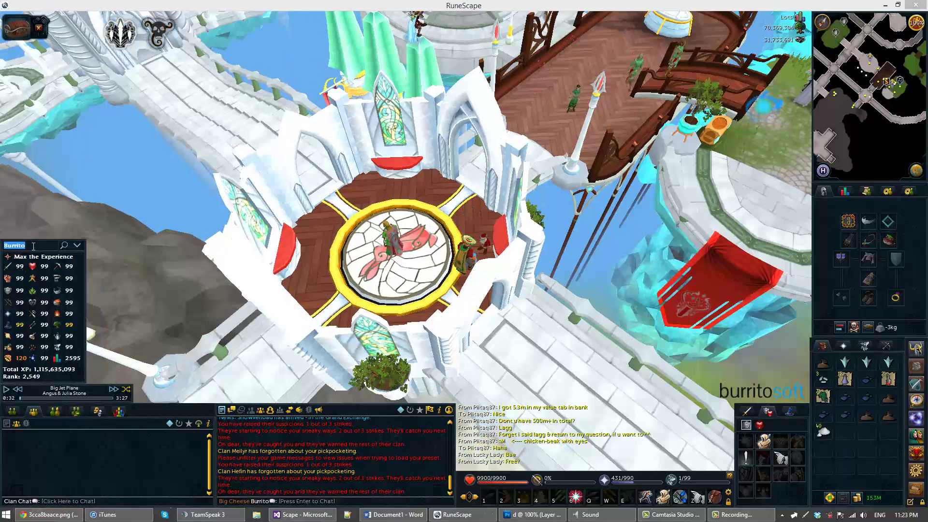
{"action": "type", "text": "attack potion"}
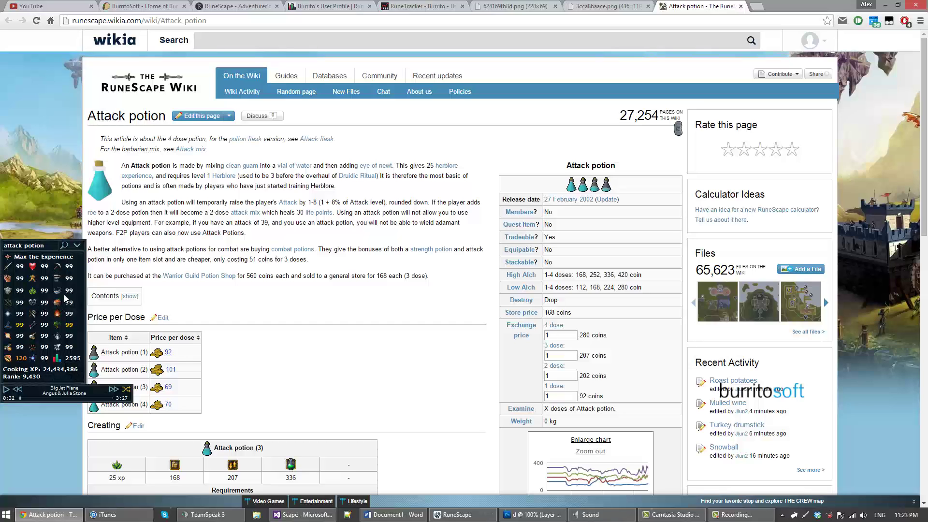
Switch back to the RuneScape game and bring up the overlay's Timer
{"action": "right_click", "coordinate": [76, 285]}
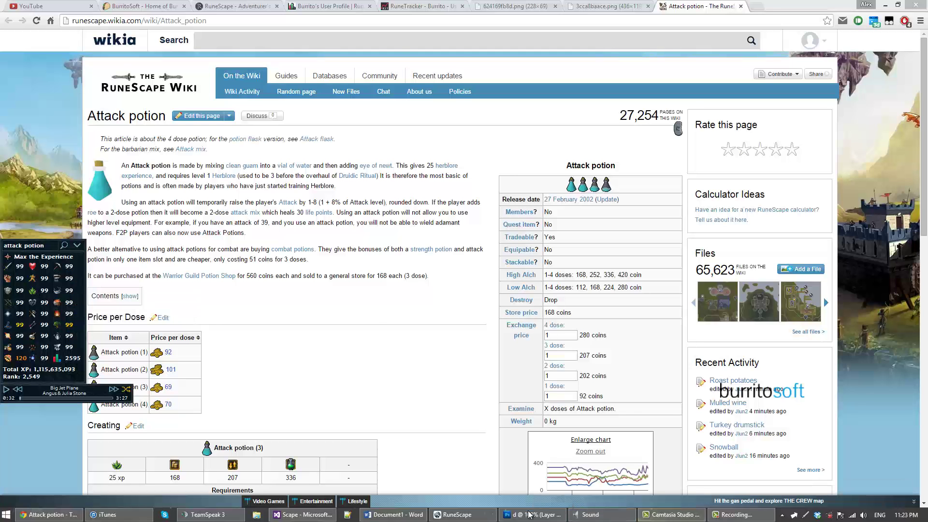
{"action": "left_click", "coordinate": [458, 514]}
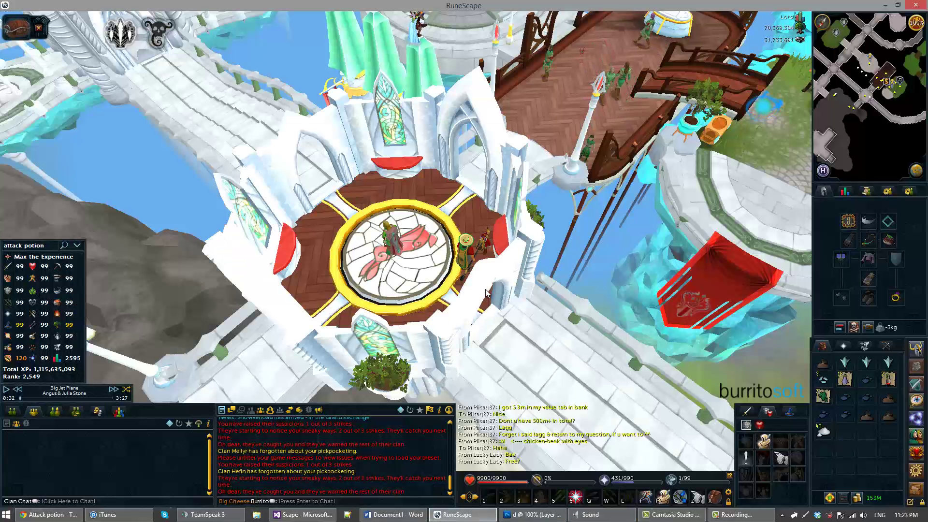
{"action": "right_click", "coordinate": [80, 280]}
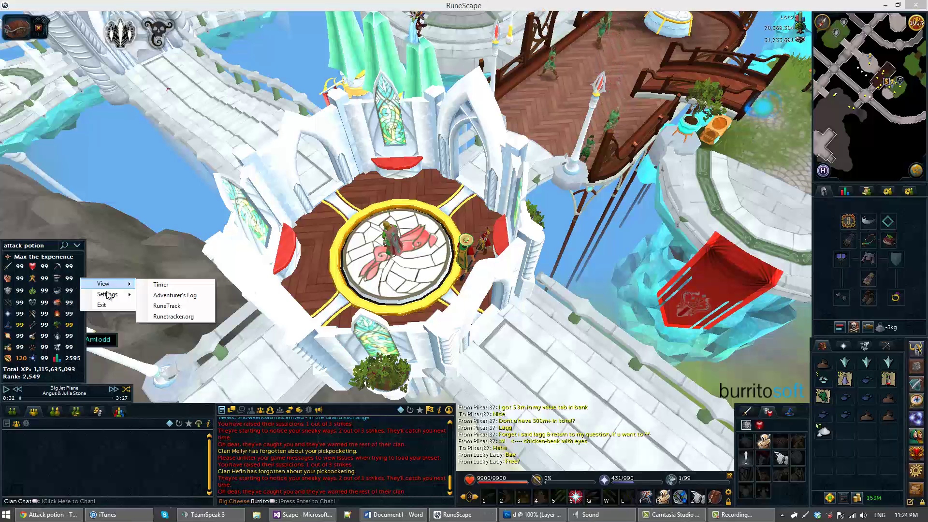
{"action": "mouse_move", "coordinate": [120, 295]}
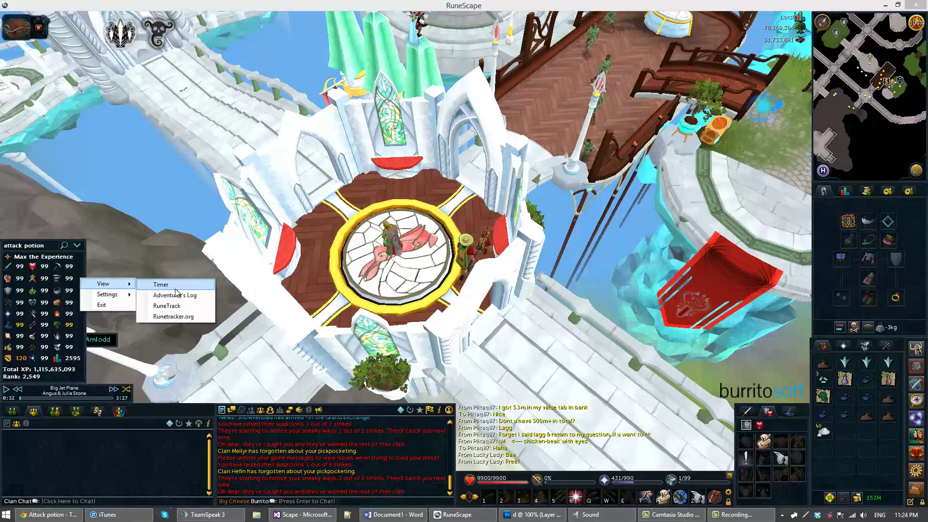
{"action": "left_click", "coordinate": [163, 284]}
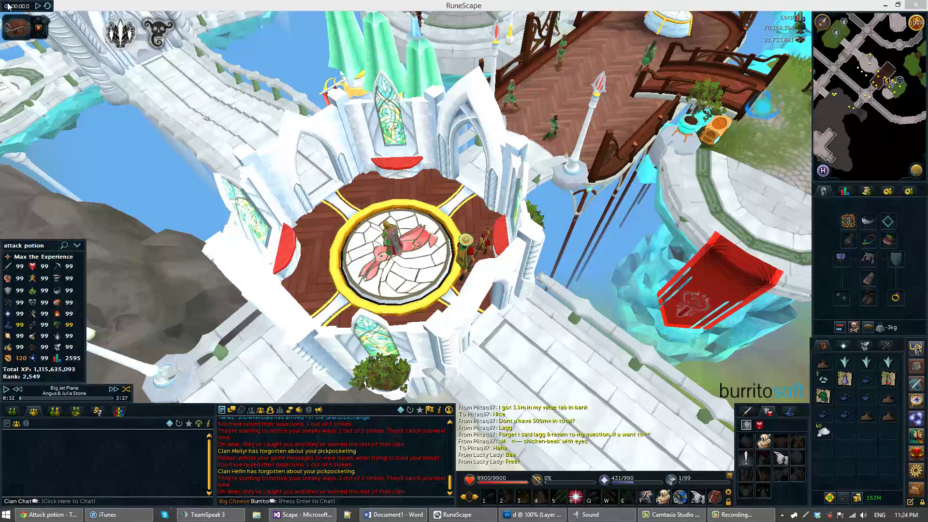
Move the timer to the upper edge of the clan chat box and close it
{"action": "left_click_drag", "start_coordinate": [178, 318], "coordinate": [164, 402]}
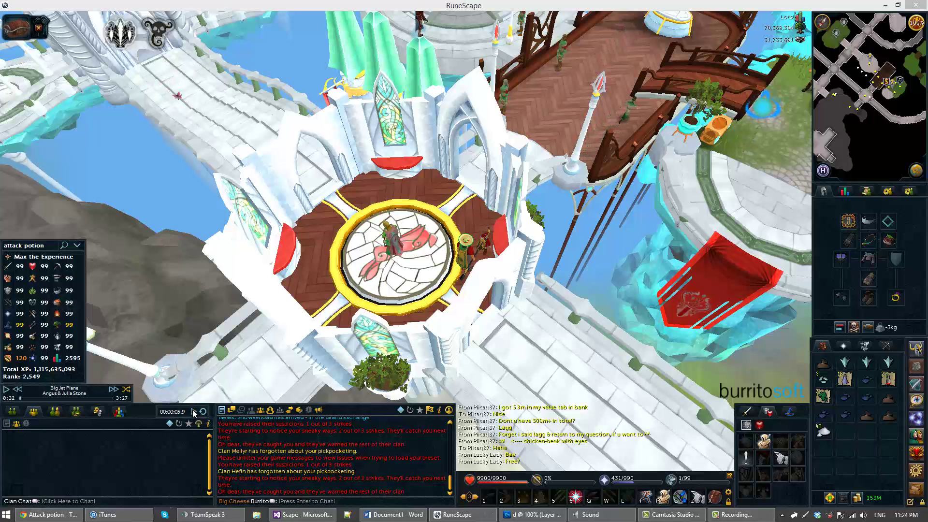
{"action": "right_click", "coordinate": [193, 412]}
{"action": "left_click", "coordinate": [193, 424]}
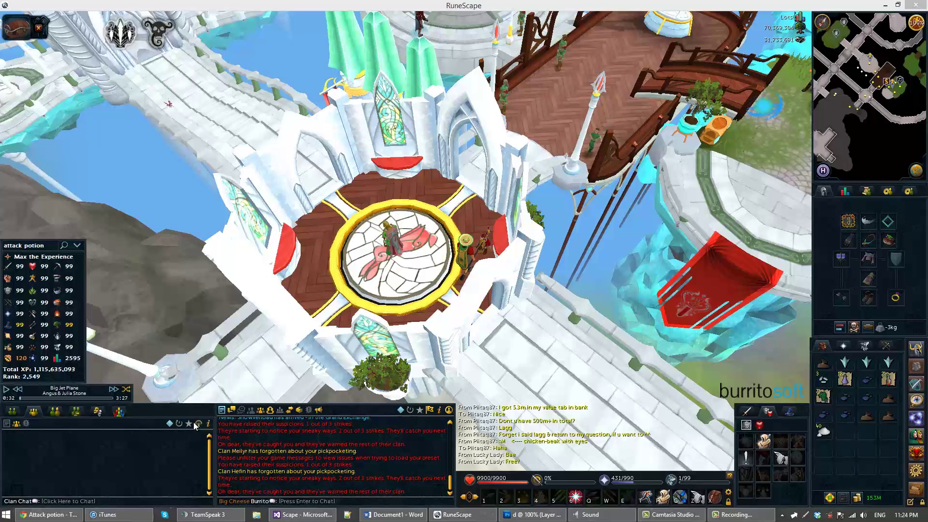
Check the overlay's View options and move the character onto the wooden platform with the statue
{"action": "right_click", "coordinate": [79, 290]}
{"action": "mouse_move", "coordinate": [103, 292]}
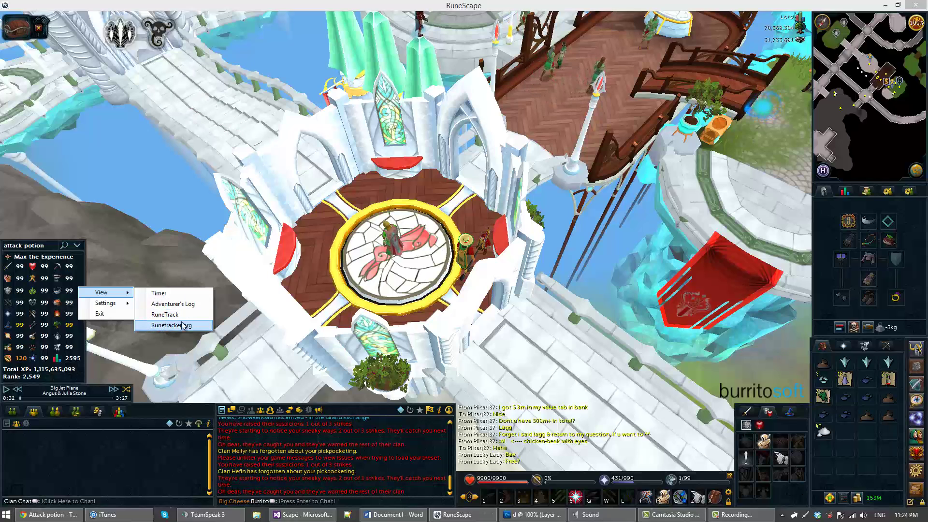
{"action": "left_click", "coordinate": [539, 88]}
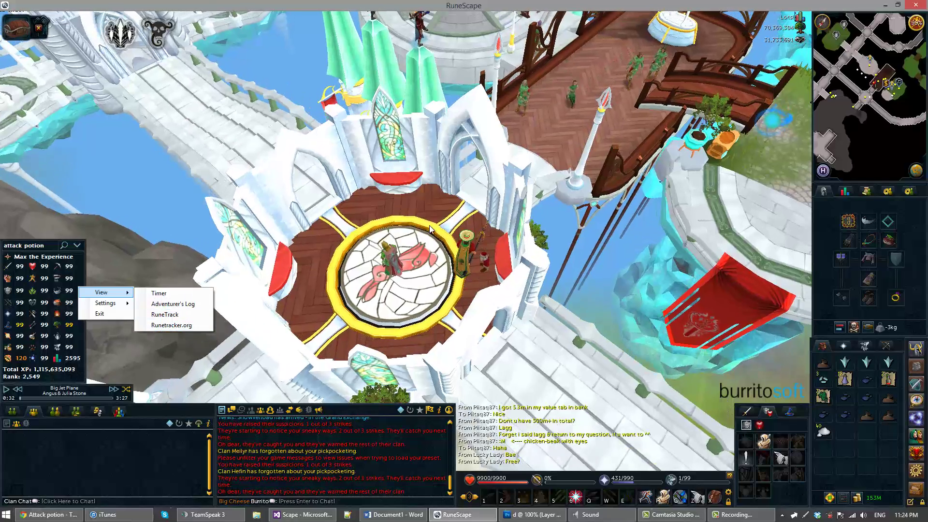
{"action": "left_click_drag", "start_coordinate": [430, 226], "coordinate": [541, 242]}
{"action": "left_click_drag", "start_coordinate": [471, 258], "coordinate": [534, 260]}
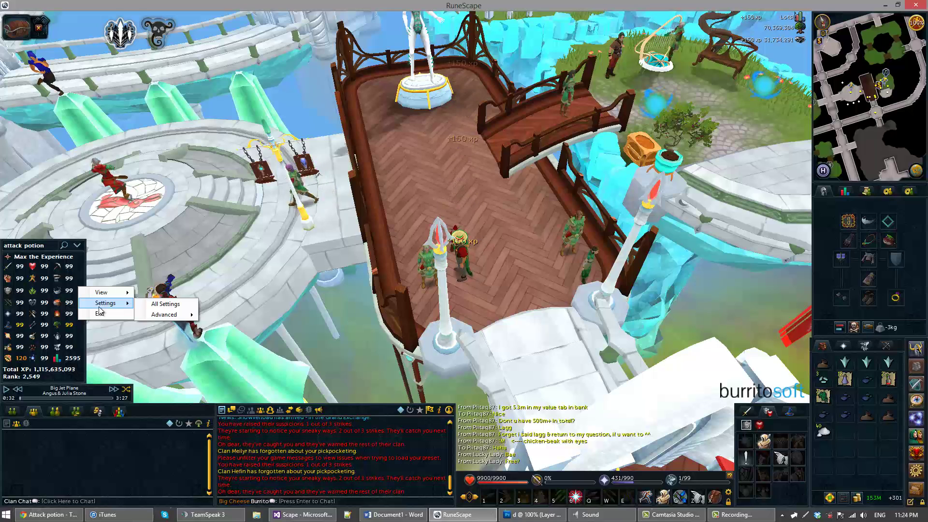
Play and pause Big Jet Plane in the iTunes controls, and seek the song to 1:25
{"action": "left_click", "coordinate": [20, 387]}
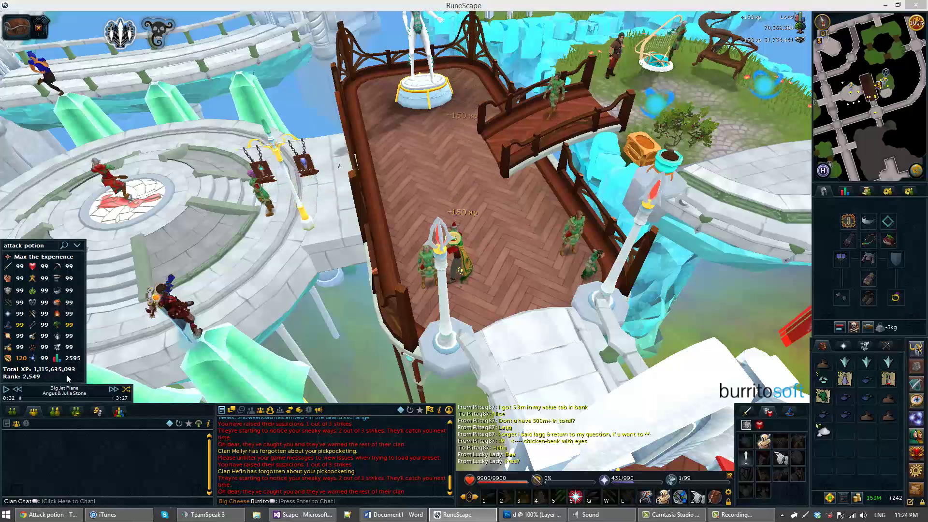
{"action": "left_click", "coordinate": [6, 390]}
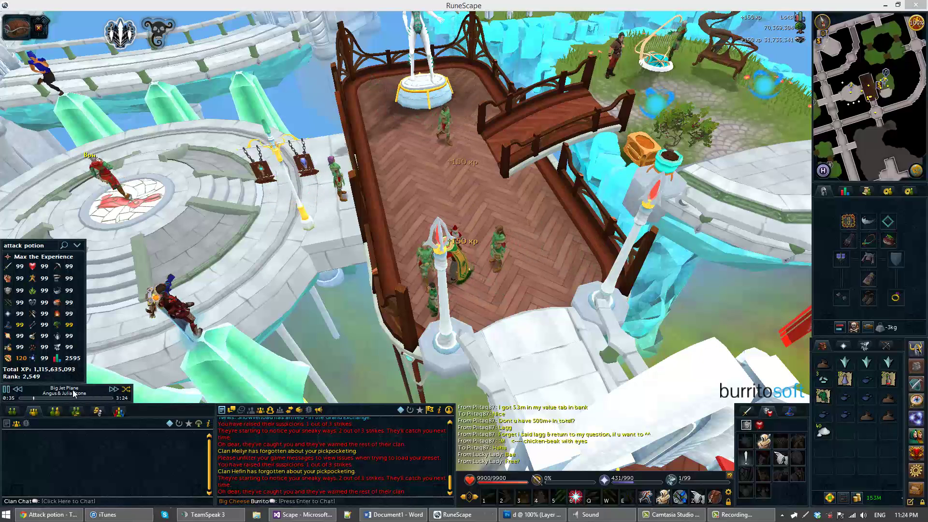
{"action": "left_click", "coordinate": [7, 390]}
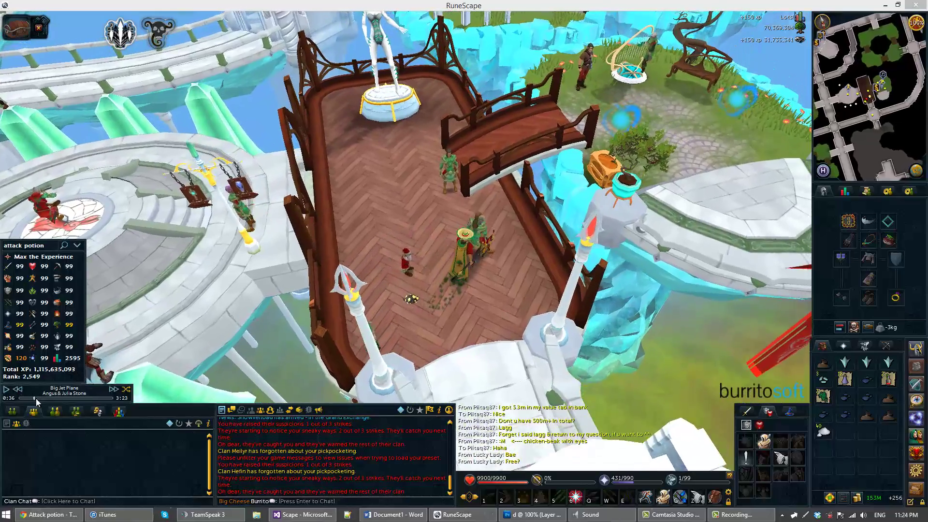
{"action": "left_click_drag", "start_coordinate": [36, 398], "coordinate": [52, 401]}
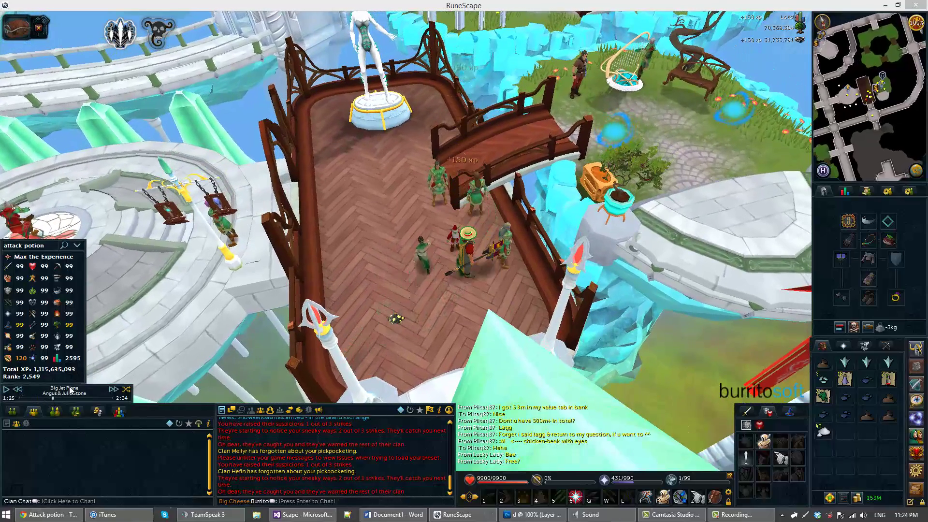
Pickpocket the elves on the wooden platform beside the statue
{"action": "key", "text": "Right"}
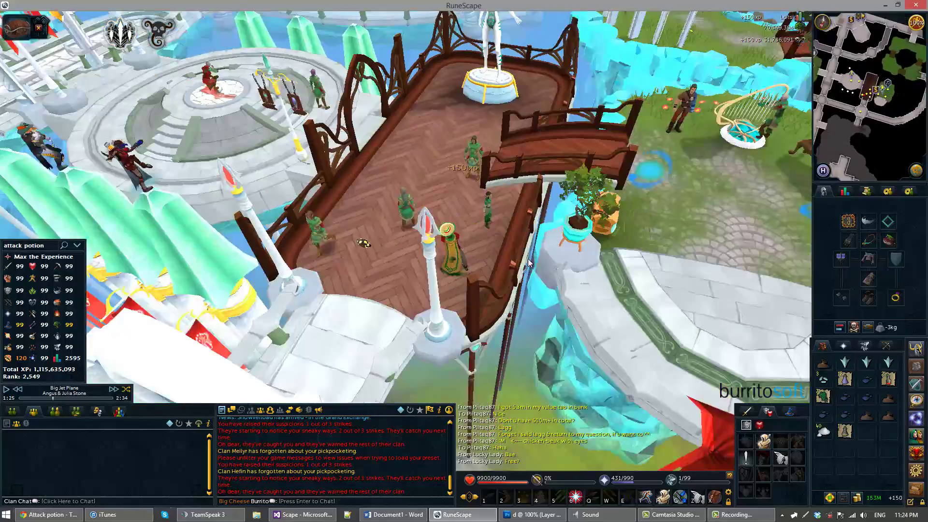
{"action": "key", "text": "Left"}
{"action": "right_click", "coordinate": [462, 191]}
{"action": "left_click", "coordinate": [469, 214]}
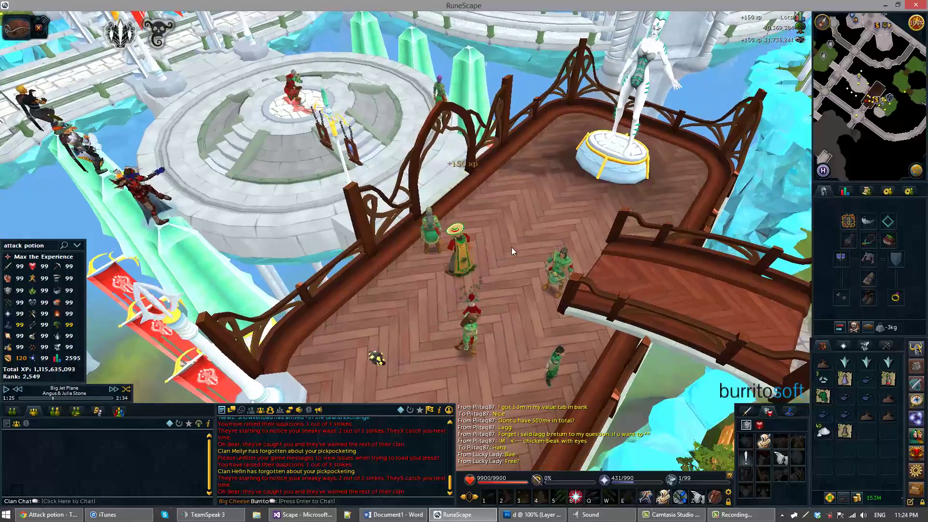
{"action": "key", "text": "Left"}
{"action": "left_click", "coordinate": [586, 242]}
{"action": "key", "text": "Left"}
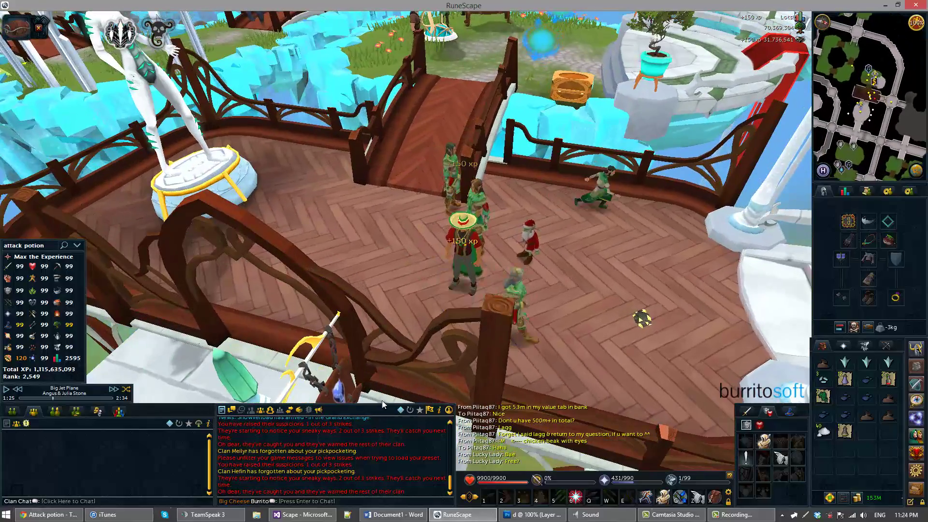
{"action": "key", "text": "Right"}
Check the iTunes controls' volume options and return Big Jet Plane to its start
{"action": "right_click", "coordinate": [79, 291]}
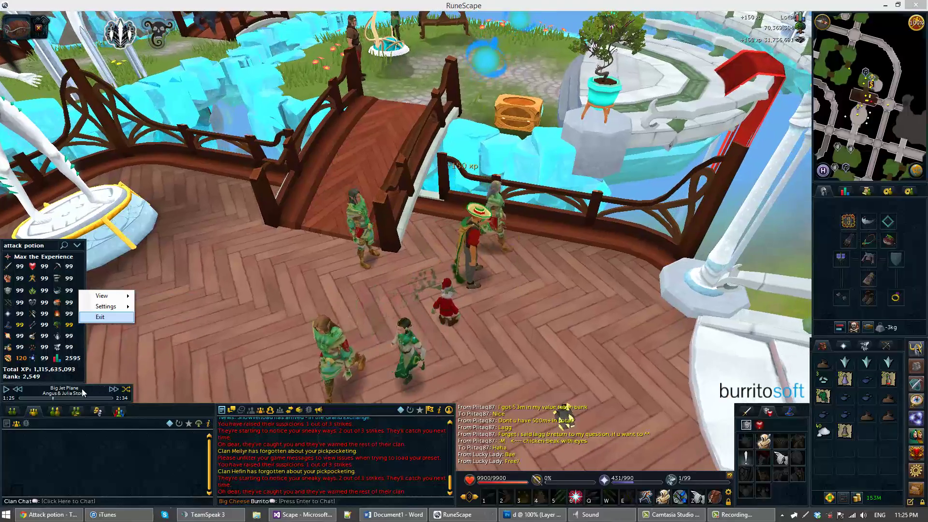
{"action": "left_click", "coordinate": [88, 385]}
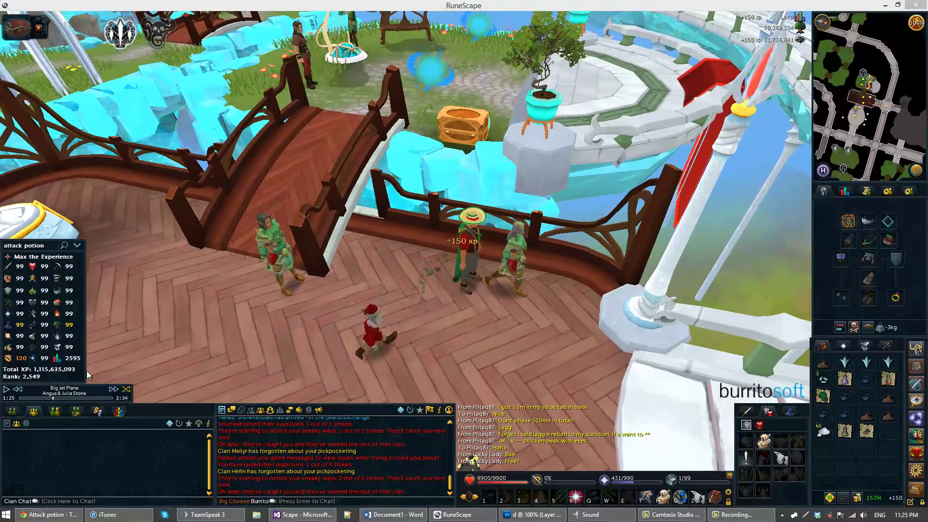
{"action": "key", "text": "Right"}
{"action": "right_click", "coordinate": [68, 390]}
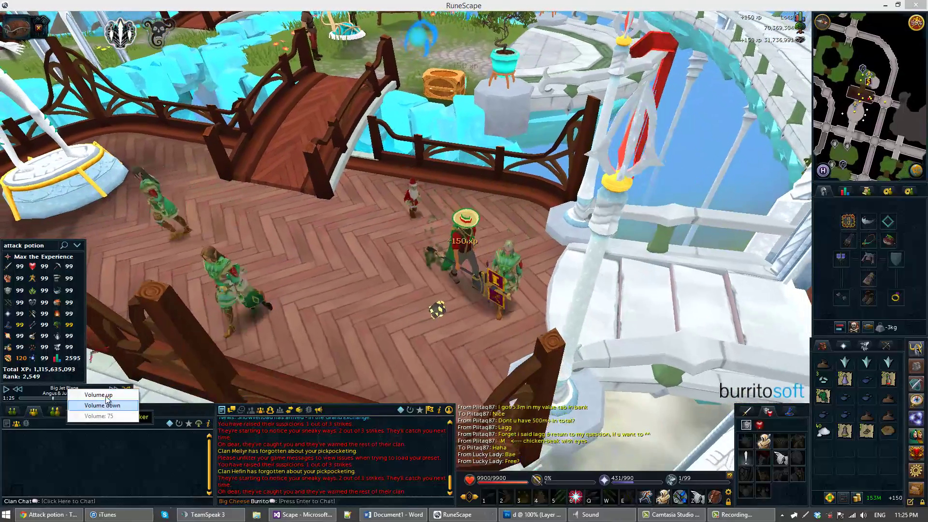
{"action": "key", "text": "Right"}
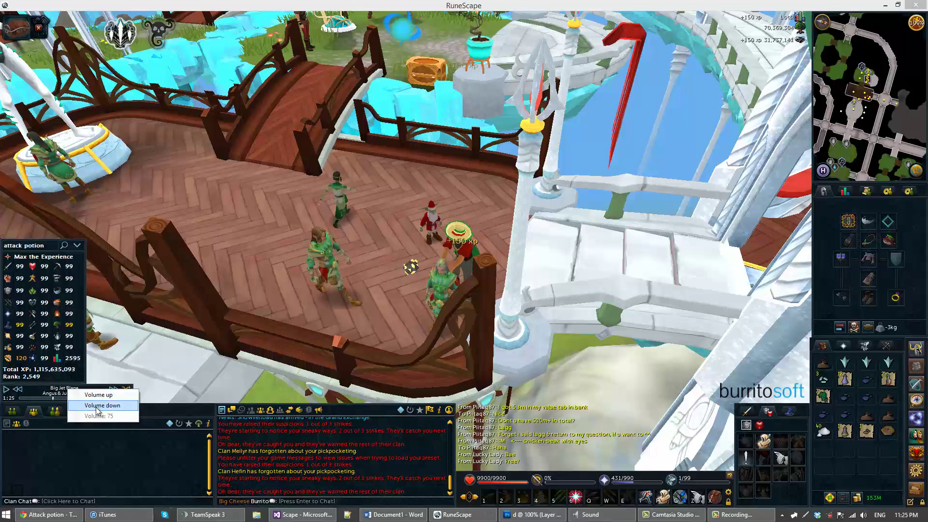
{"action": "left_click", "coordinate": [63, 391]}
{"action": "left_click", "coordinate": [113, 390]}
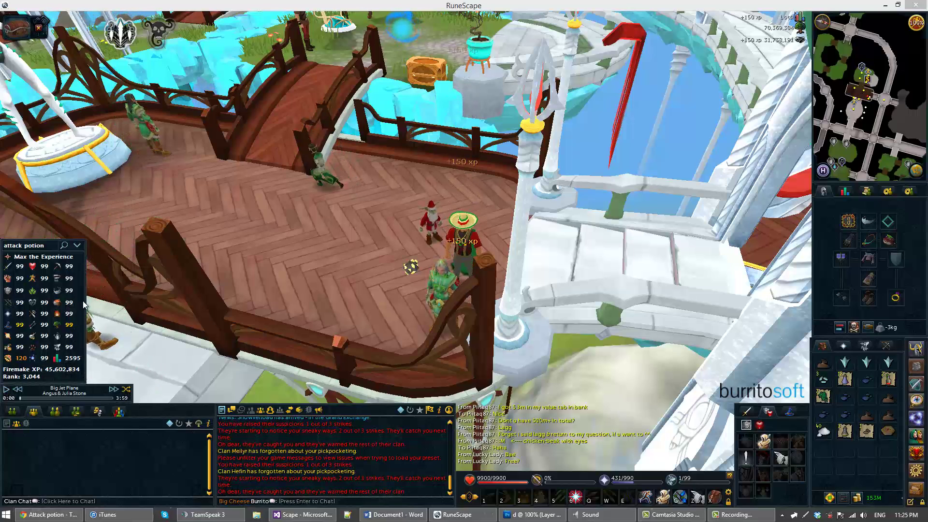
Open the overlay's All Settings dialog at the default user field
{"action": "right_click", "coordinate": [81, 276]}
{"action": "mouse_move", "coordinate": [87, 296]}
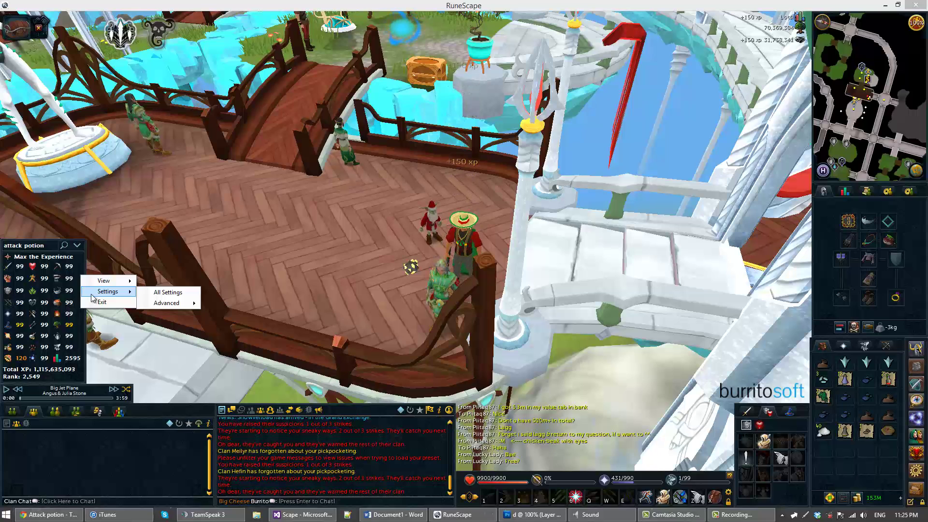
{"action": "left_click", "coordinate": [151, 293]}
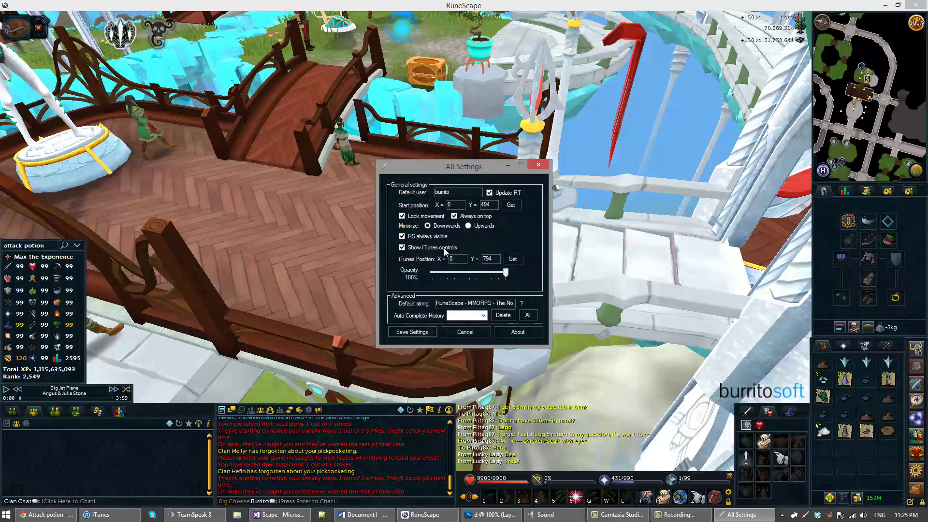
{"action": "left_click", "coordinate": [465, 192]}
Look up the player Zezima in the stats overlay and examine the skill levels and clan
{"action": "left_click", "coordinate": [23, 246]}
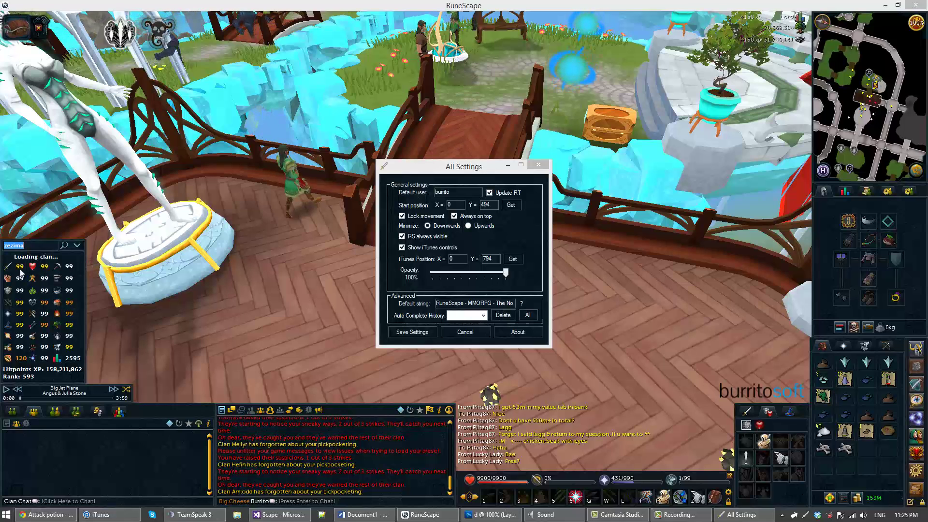
{"action": "left_click", "coordinate": [81, 257]}
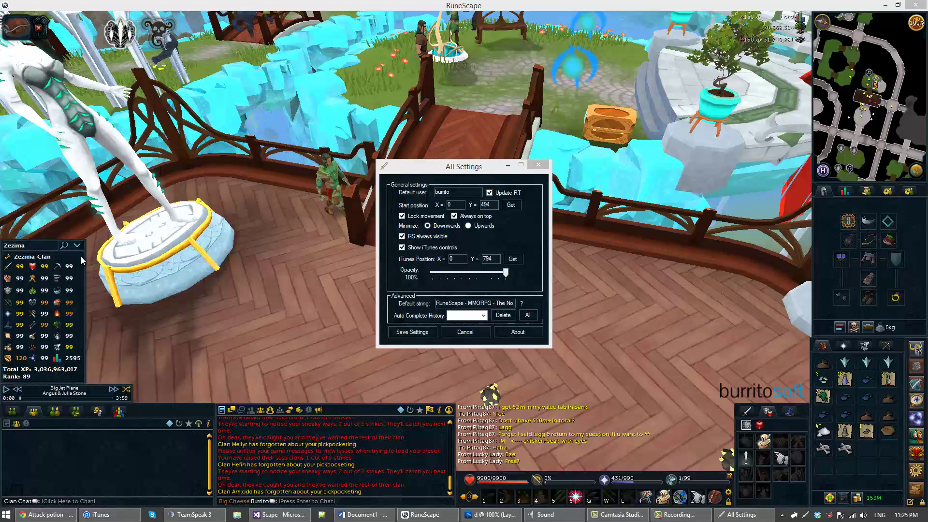
{"action": "key", "text": "Left"}
{"action": "mouse_move", "coordinate": [48, 278]}
{"action": "key", "text": "Right"}
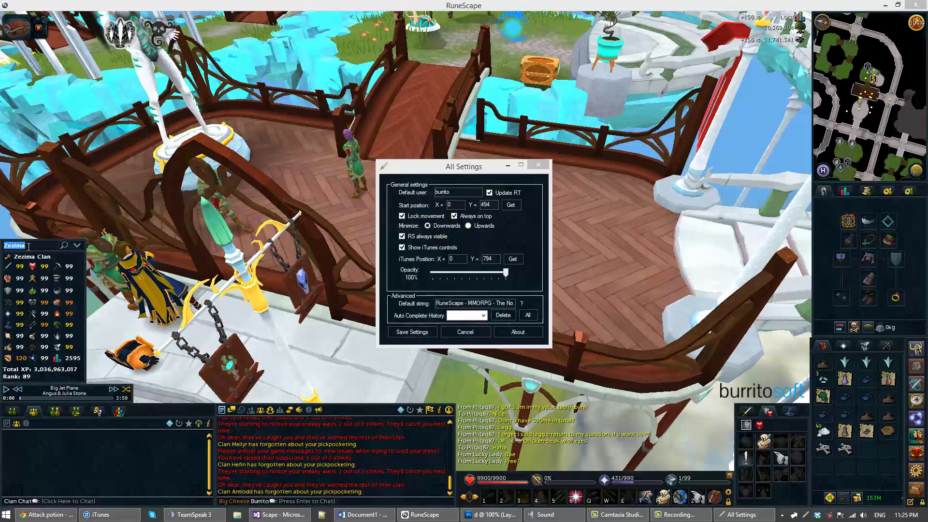
{"action": "mouse_move", "coordinate": [32, 245]}
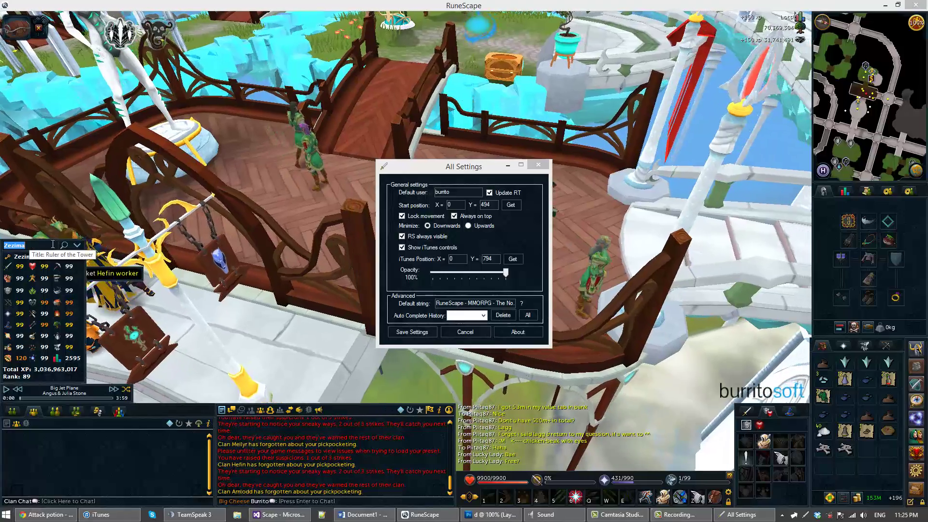
{"action": "key", "text": "Right"}
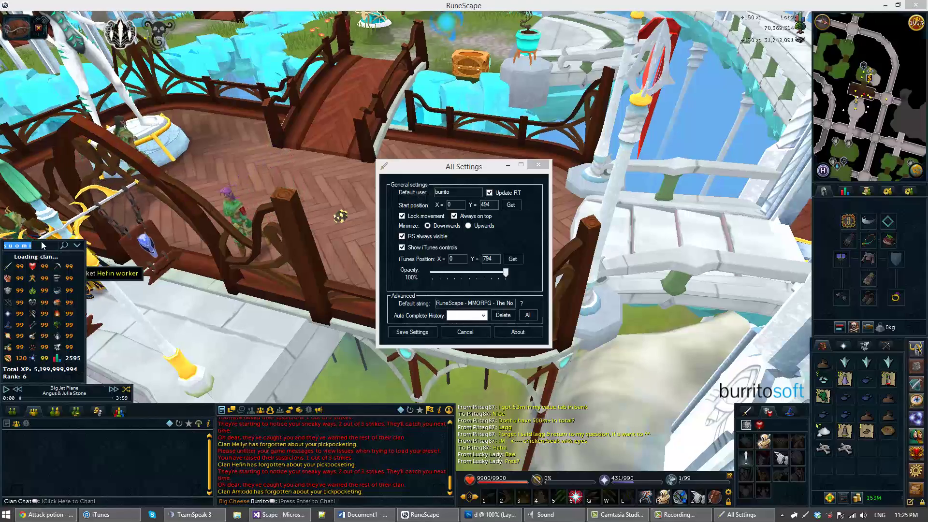
{"action": "key", "text": "Up"}
{"action": "key", "text": "Up"}
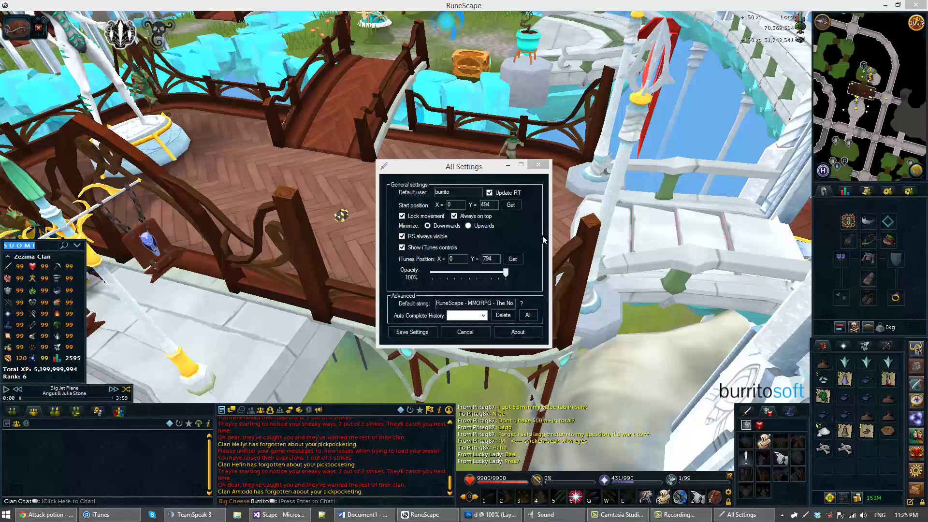
Shift the All Settings dialog slightly, temporarily unlock the stats overlay, and move the overlay beside the dialog
{"action": "left_click_drag", "start_coordinate": [450, 168], "coordinate": [430, 172]}
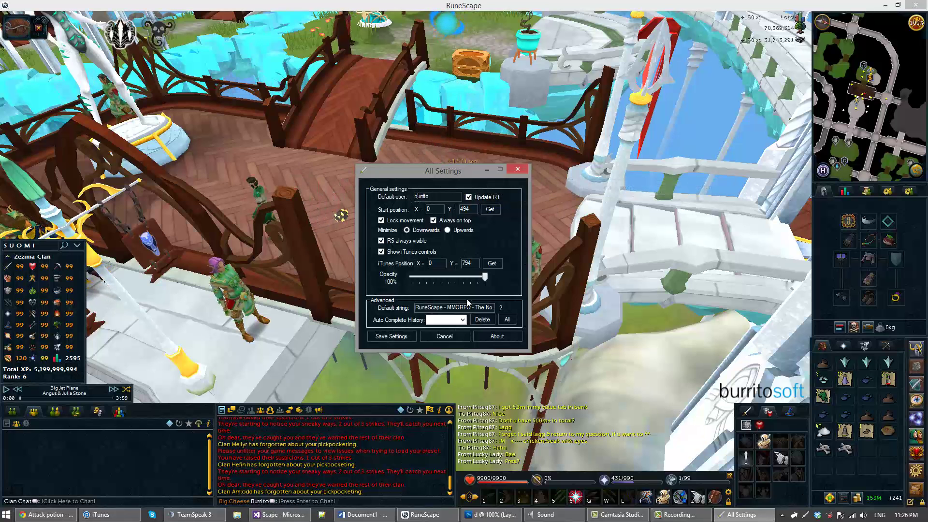
{"action": "left_click_drag", "start_coordinate": [420, 173], "coordinate": [491, 174]}
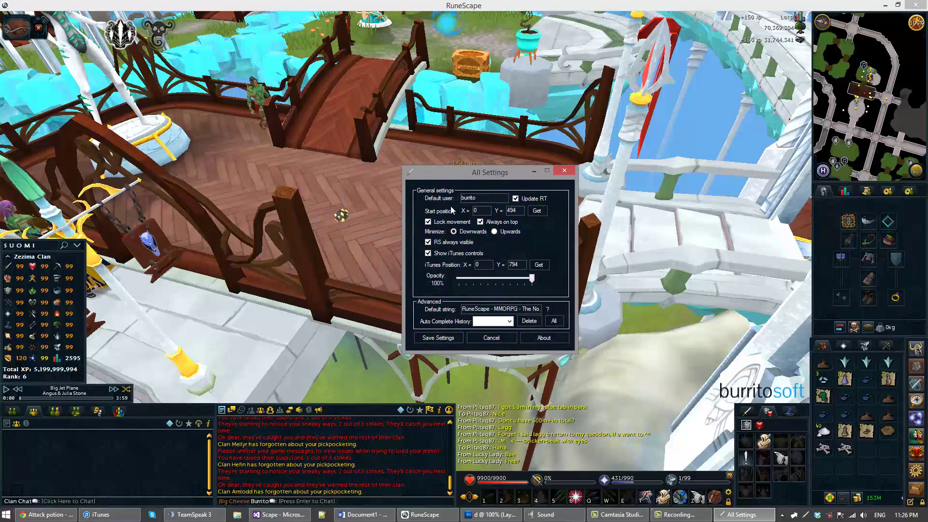
{"action": "right_click", "coordinate": [81, 284]}
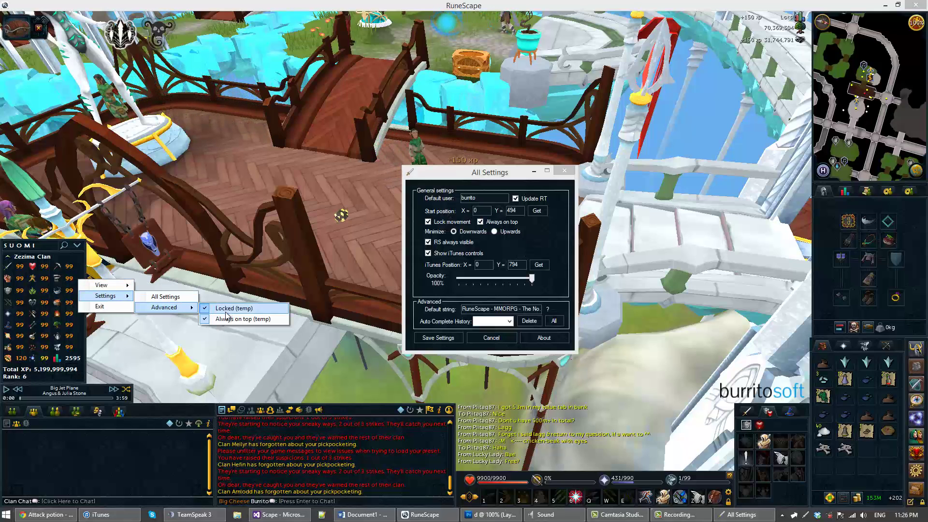
{"action": "left_click", "coordinate": [92, 300]}
{"action": "left_click_drag", "start_coordinate": [80, 302], "coordinate": [344, 275]}
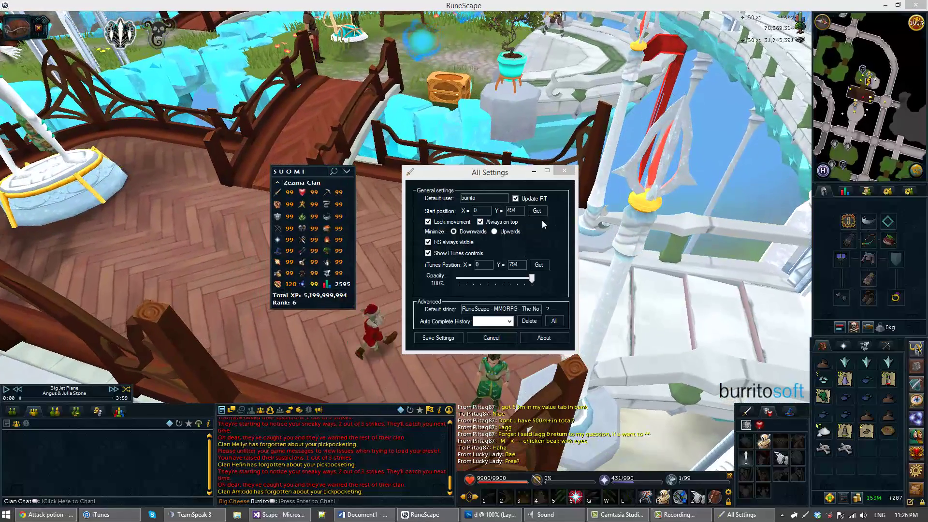
Capture the overlay's current location as its start position, and reset the start position to X 0, Y 494
{"action": "left_click", "coordinate": [537, 211]}
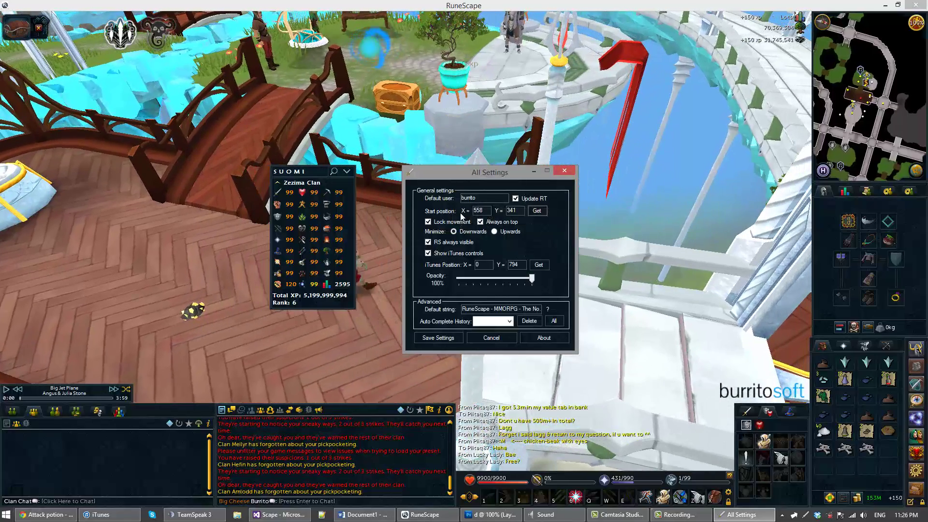
{"action": "double_click", "coordinate": [485, 213]}
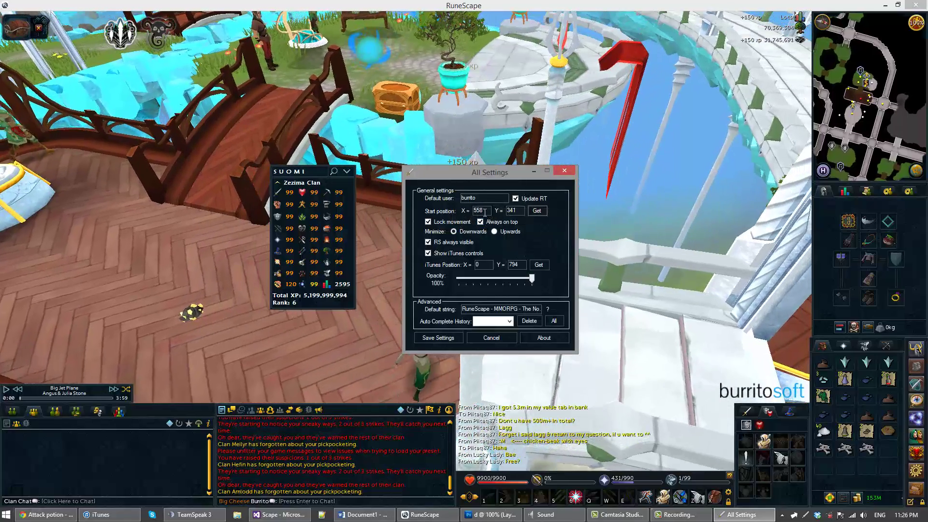
{"action": "type", "text": "0"}
{"action": "key", "text": "Tab"}
{"action": "type", "text": "494"}
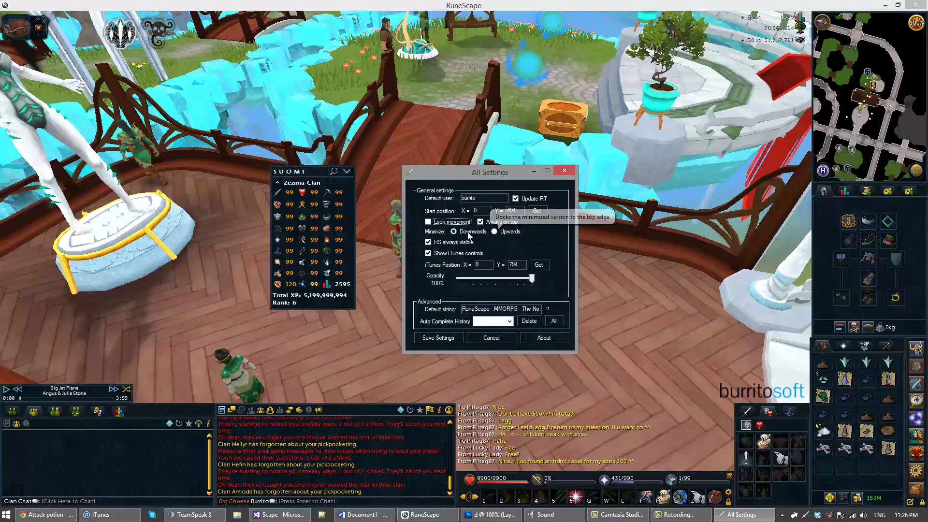
Minimize the stats overlay, dock it directly above the iTunes controls, and try expanding and collapsing it there
{"action": "left_click", "coordinate": [347, 172]}
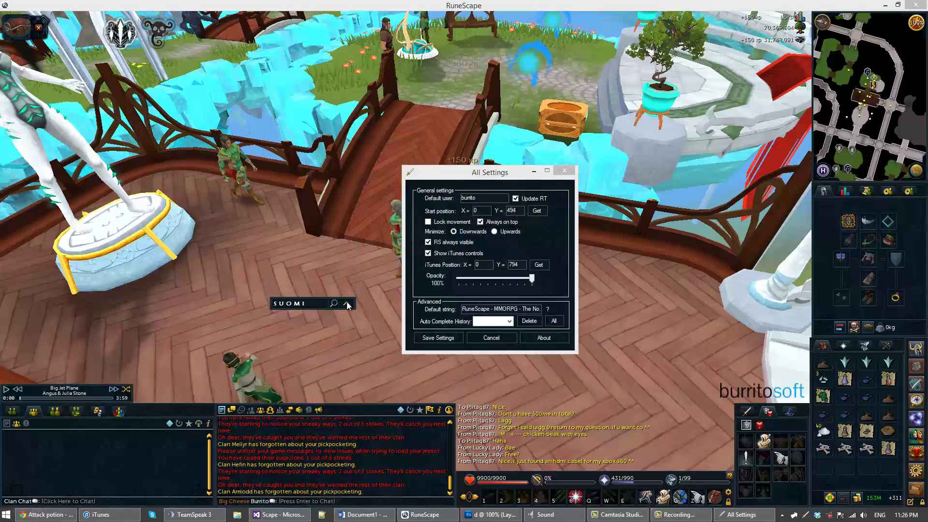
{"action": "left_click_drag", "start_coordinate": [347, 304], "coordinate": [88, 379]}
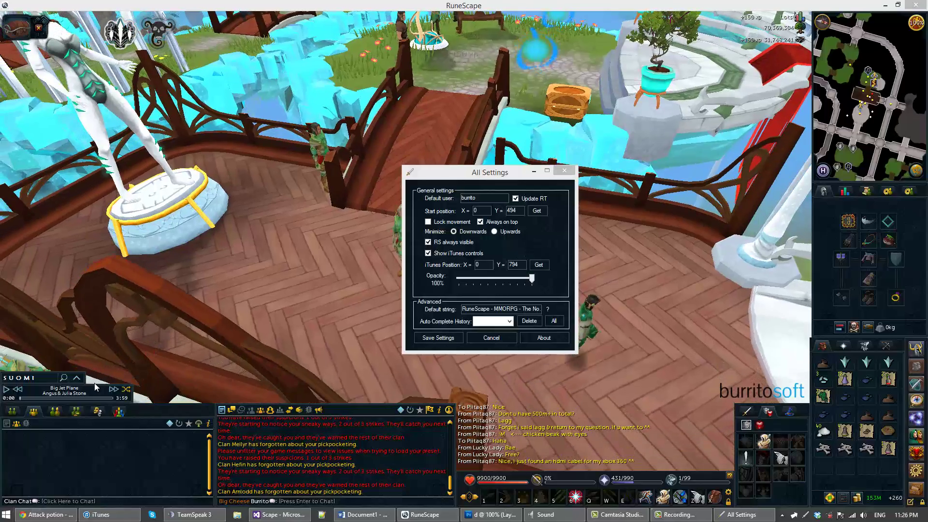
{"action": "left_click", "coordinate": [76, 378]}
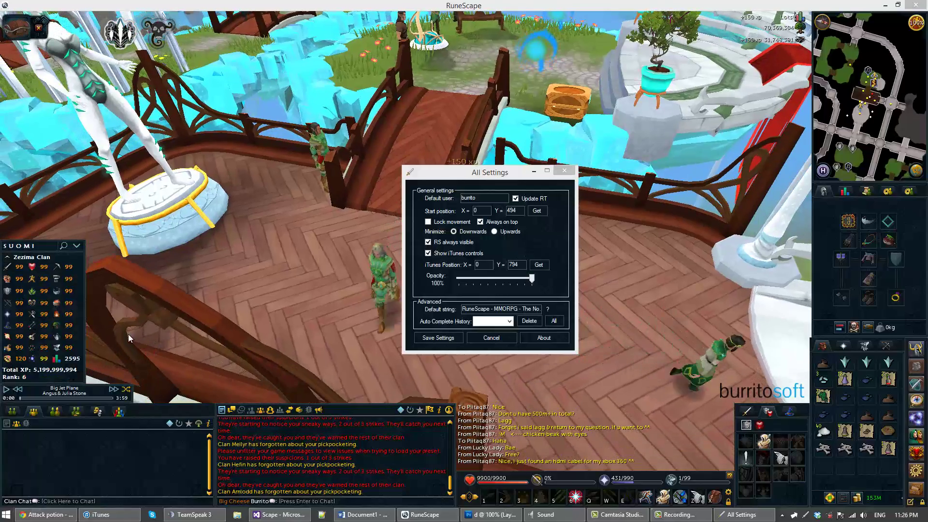
{"action": "left_click", "coordinate": [77, 247]}
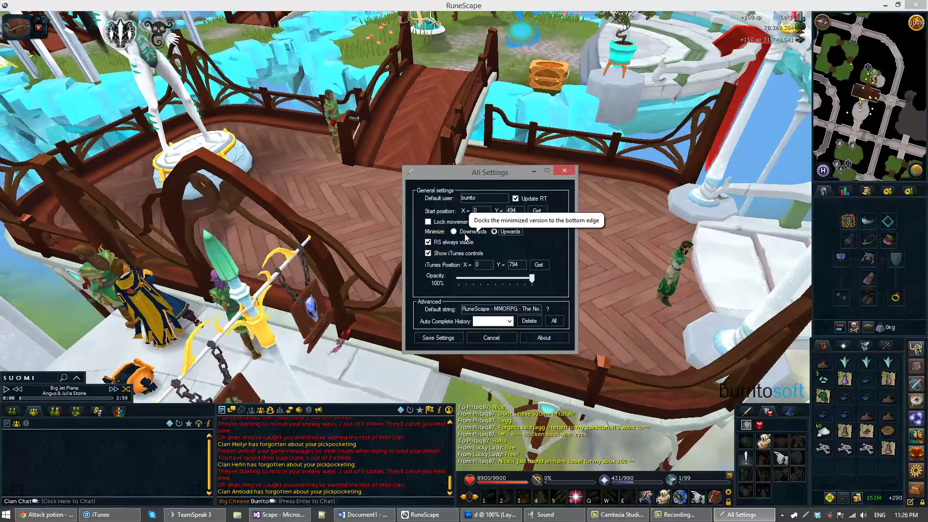
Set the overlay to minimize Upwards and store its expanded position beside the minimap as the start position
{"action": "left_click", "coordinate": [495, 231]}
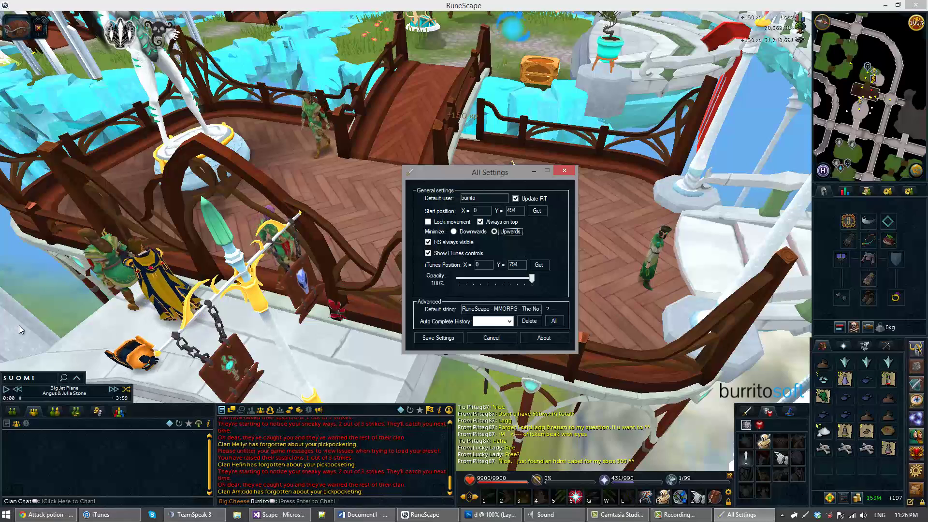
{"action": "left_click", "coordinate": [77, 378]}
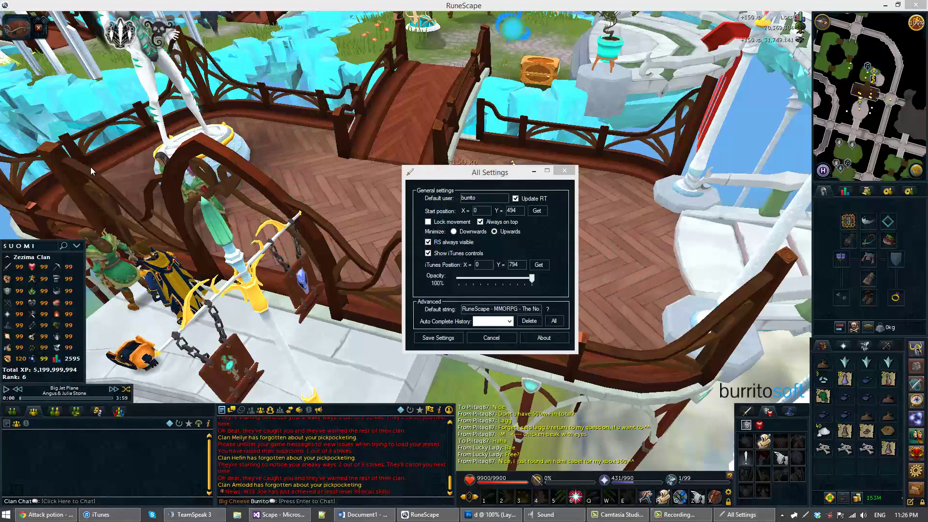
{"action": "left_click_drag", "start_coordinate": [87, 288], "coordinate": [732, 57]}
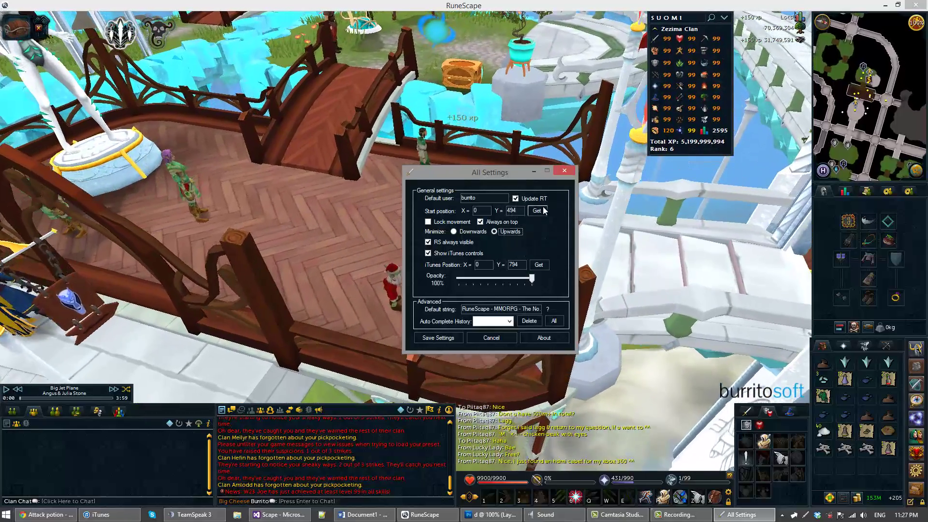
{"action": "left_click", "coordinate": [538, 211]}
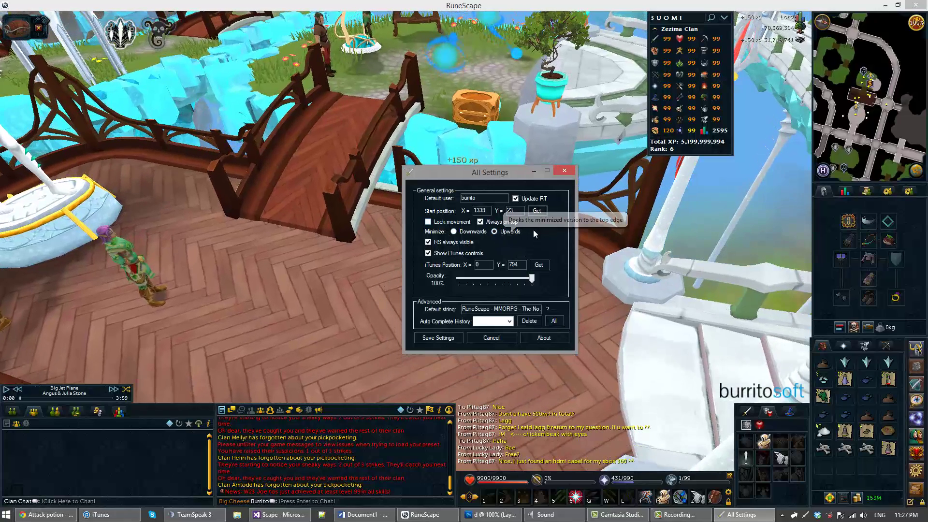
Turn off RS always visible and set the overlay opacity to 90%
{"action": "left_click", "coordinate": [430, 242]}
{"action": "left_click", "coordinate": [429, 242]}
{"action": "left_click", "coordinate": [429, 243]}
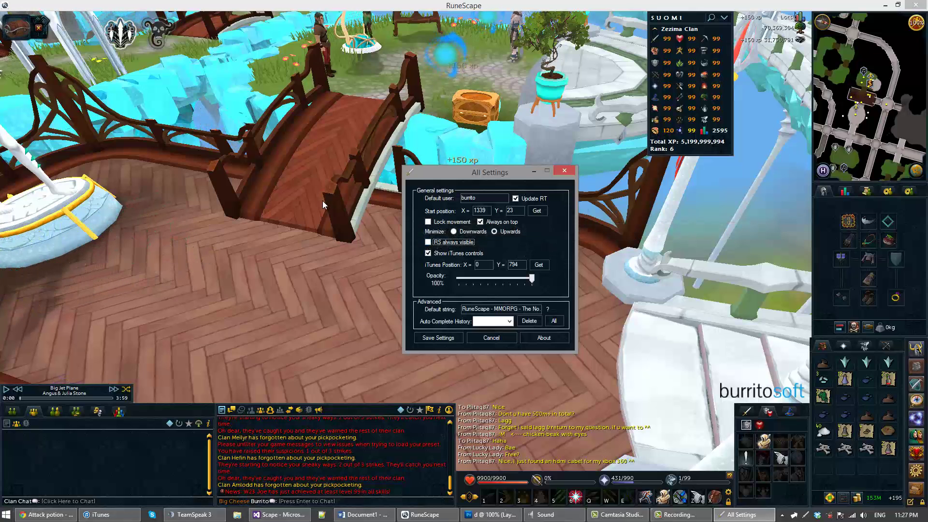
{"action": "mouse_move", "coordinate": [463, 246]}
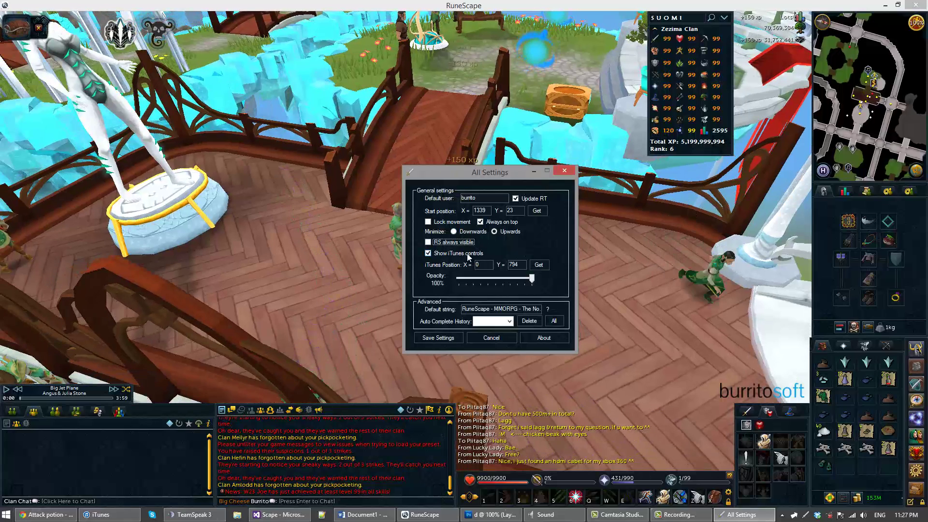
{"action": "left_click", "coordinate": [457, 255]}
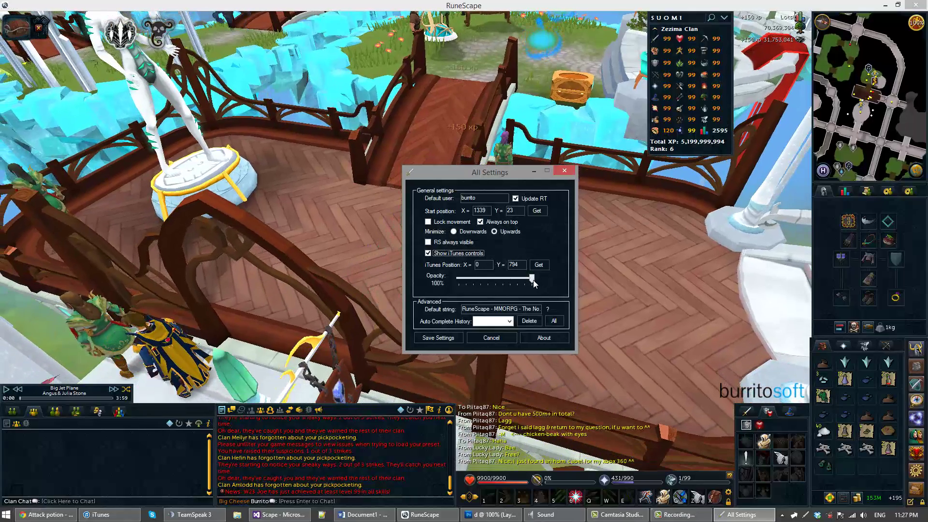
{"action": "left_click_drag", "start_coordinate": [529, 281], "coordinate": [524, 281]}
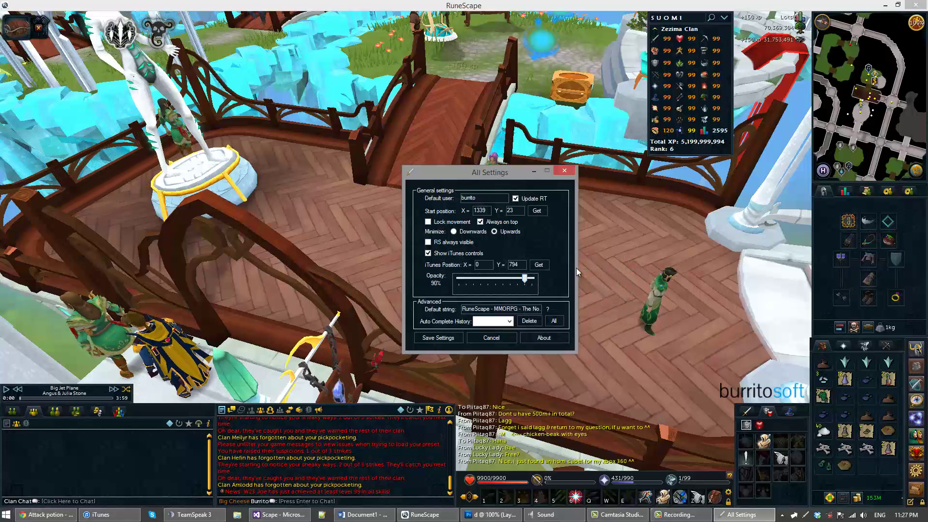
Examine the full Default string and compare it with the RuneScape window title, returning to All Settings
{"action": "double_click", "coordinate": [478, 308]}
{"action": "left_click_drag", "start_coordinate": [474, 310], "coordinate": [523, 309]}
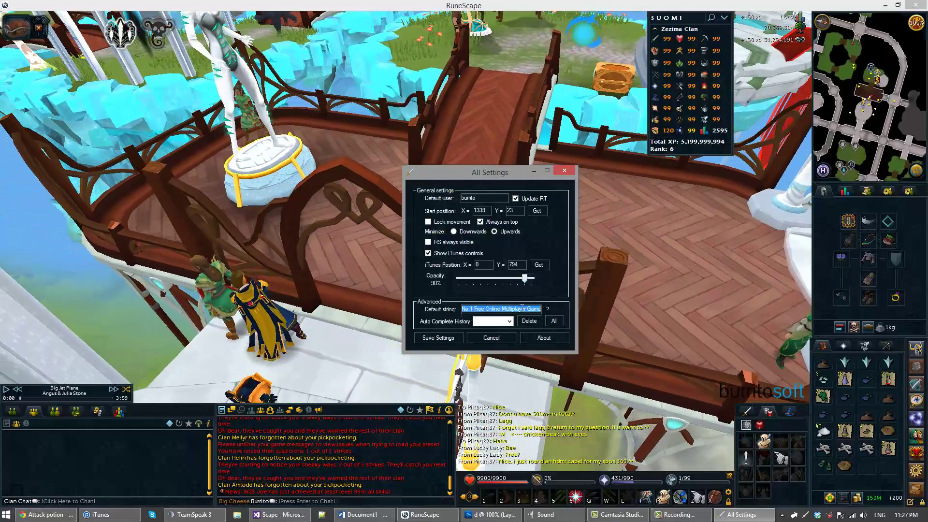
{"action": "left_click", "coordinate": [533, 310]}
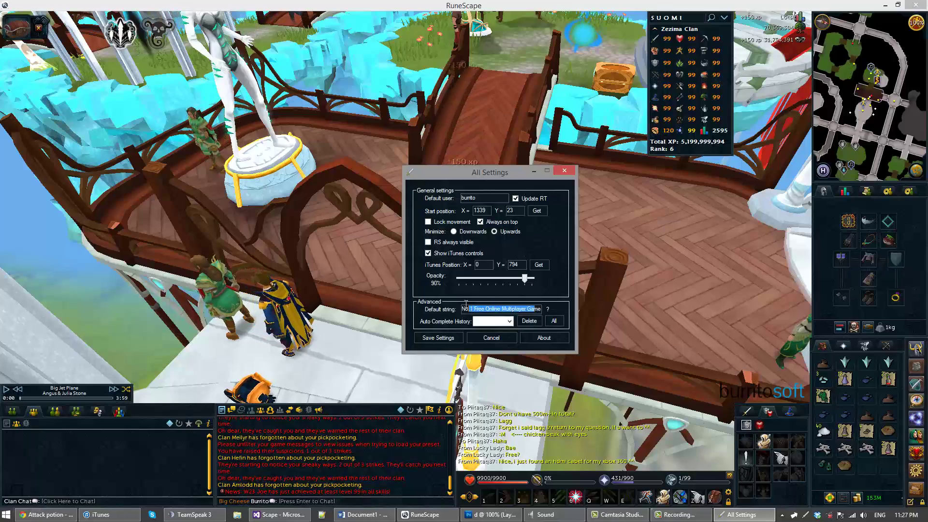
{"action": "double_click", "coordinate": [476, 310]}
{"action": "left_click", "coordinate": [501, 310]}
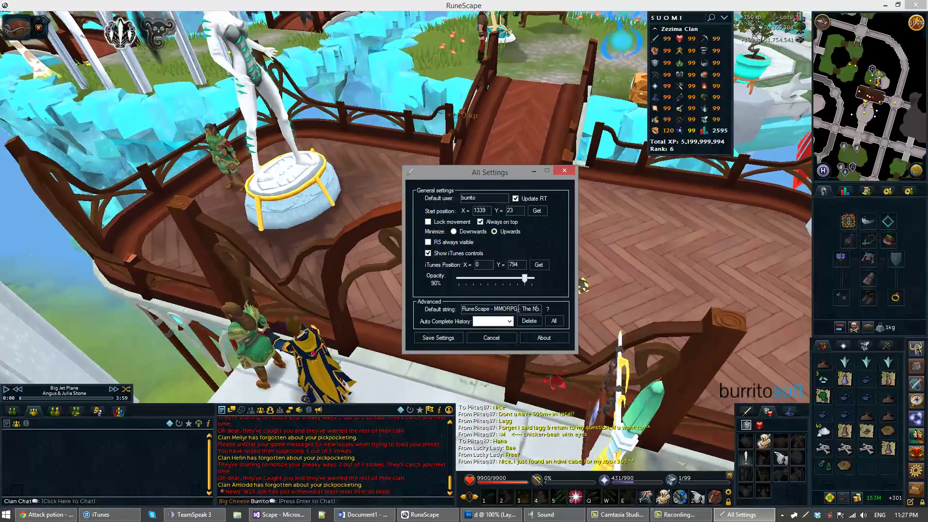
{"action": "left_click_drag", "start_coordinate": [526, 312], "coordinate": [477, 306]}
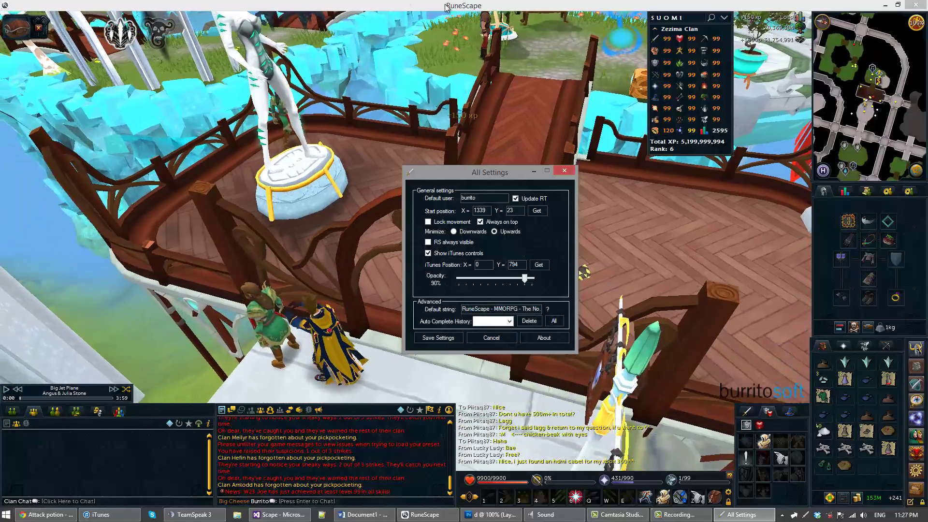
{"action": "left_click", "coordinate": [449, 7]}
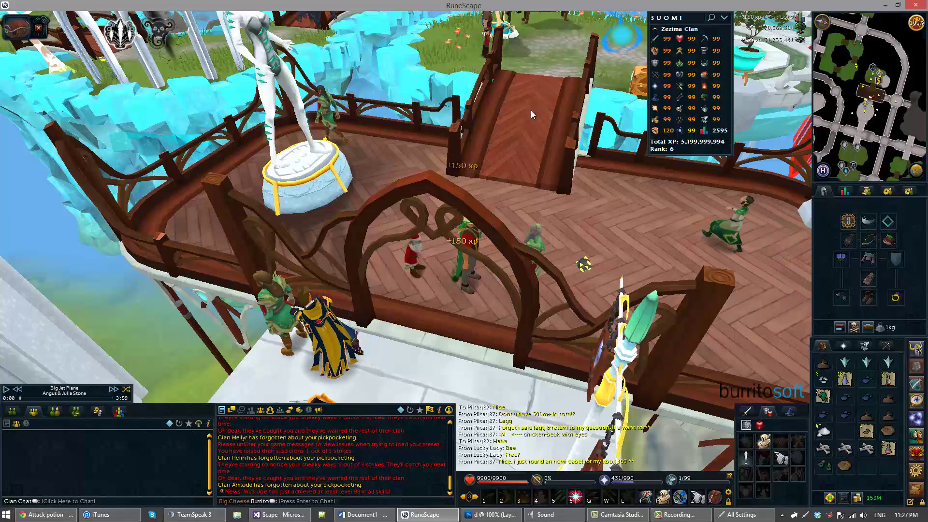
{"action": "left_click", "coordinate": [739, 514]}
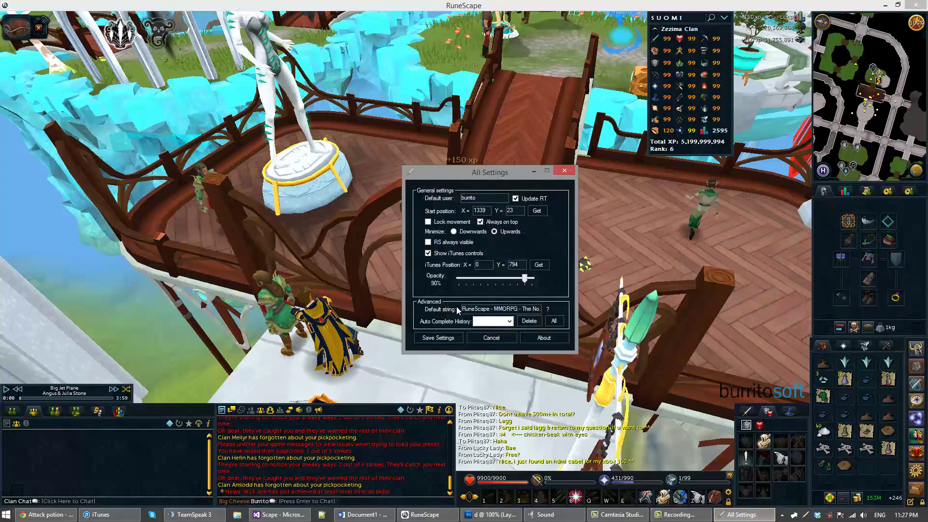
Browse the player names stored in the Auto Complete History
{"action": "left_click", "coordinate": [509, 322]}
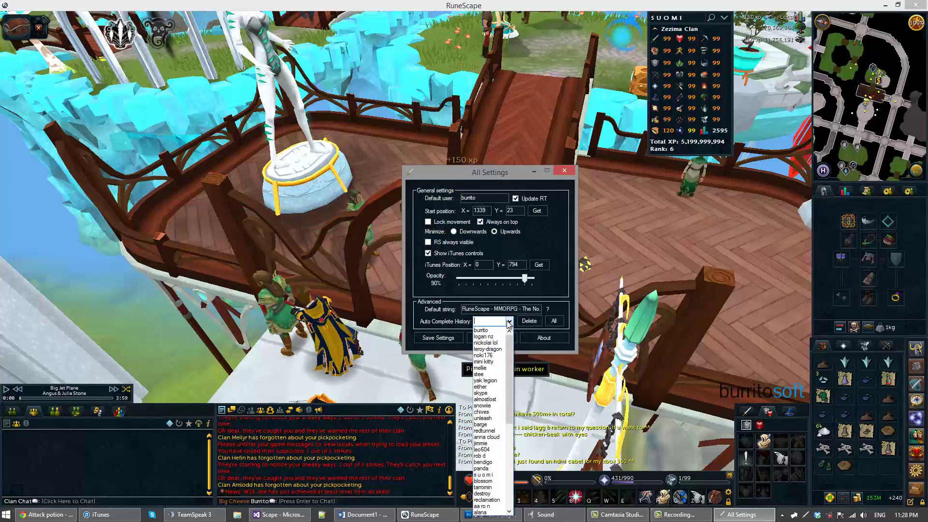
{"action": "scroll", "coordinate": [482, 392], "scroll_direction": "down", "scroll_amount": 6}
{"action": "scroll", "coordinate": [488, 377], "scroll_direction": "down", "scroll_amount": 1}
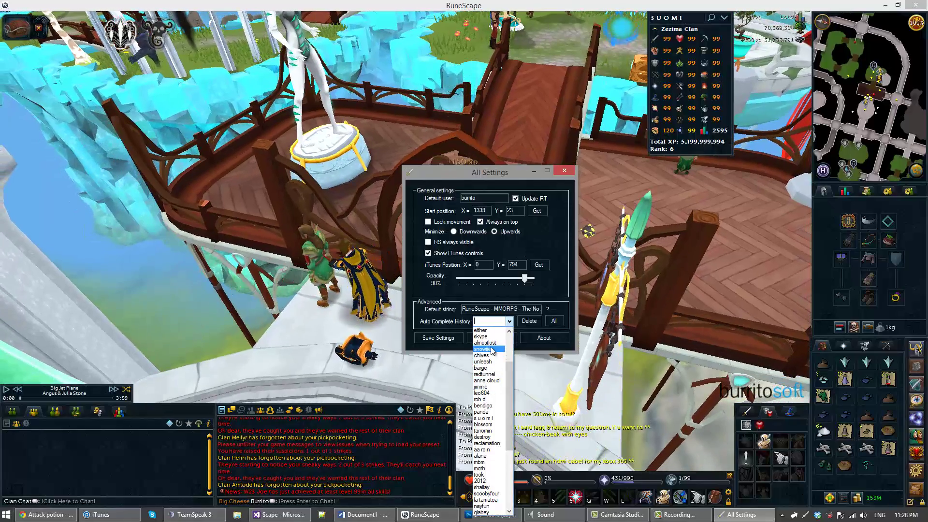
Look up the player Skype in the stats overlay using the auto-completed name
{"action": "left_click", "coordinate": [696, 18]}
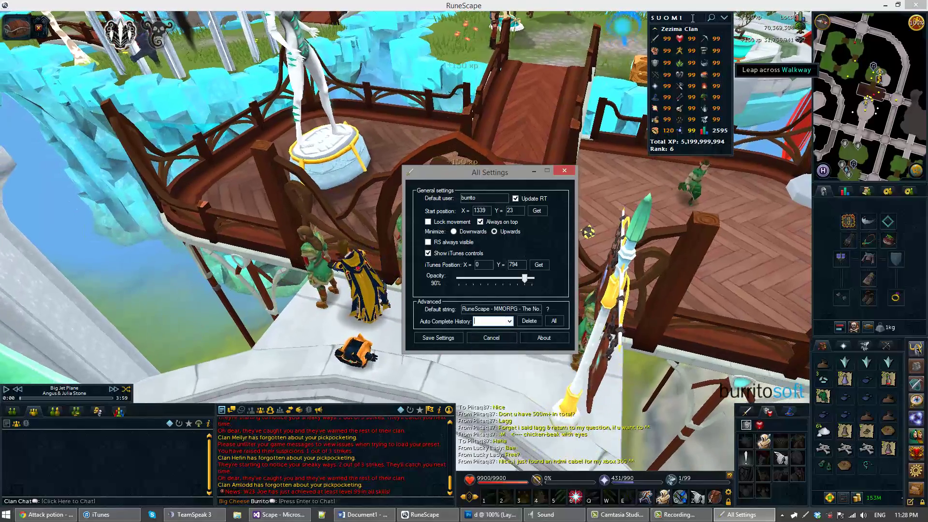
{"action": "left_click", "coordinate": [693, 18]}
{"action": "type", "text": "sk"}
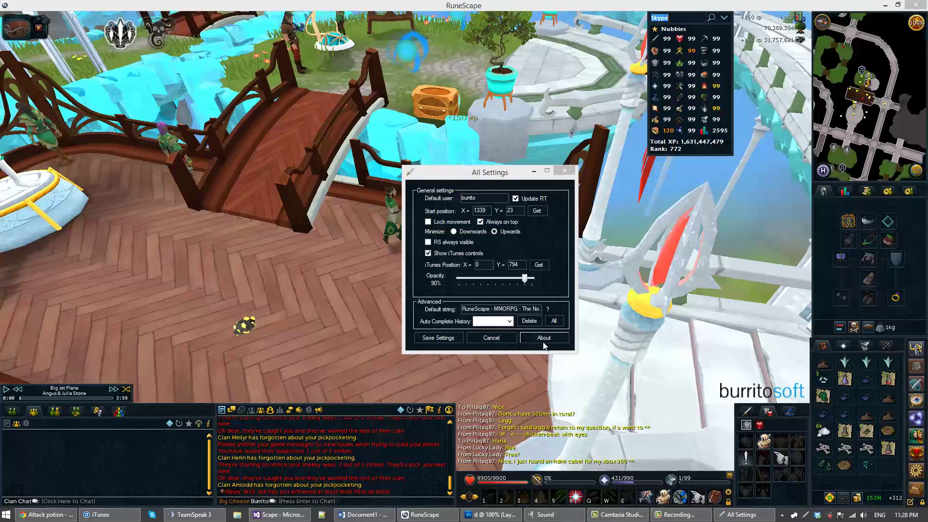
View the About Burrito Tool information beside the settings and close it
{"action": "left_click", "coordinate": [530, 340]}
{"action": "left_click_drag", "start_coordinate": [230, 99], "coordinate": [608, 239]}
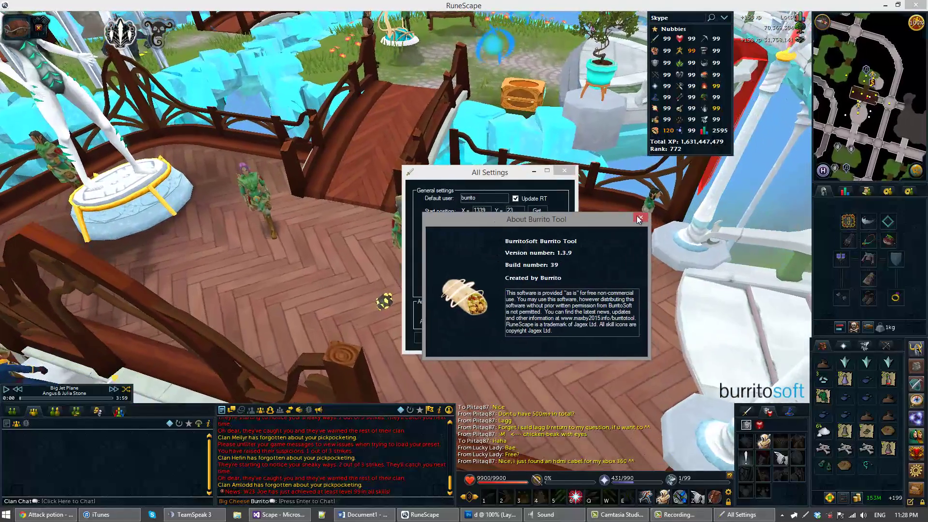
{"action": "left_click", "coordinate": [681, 231]}
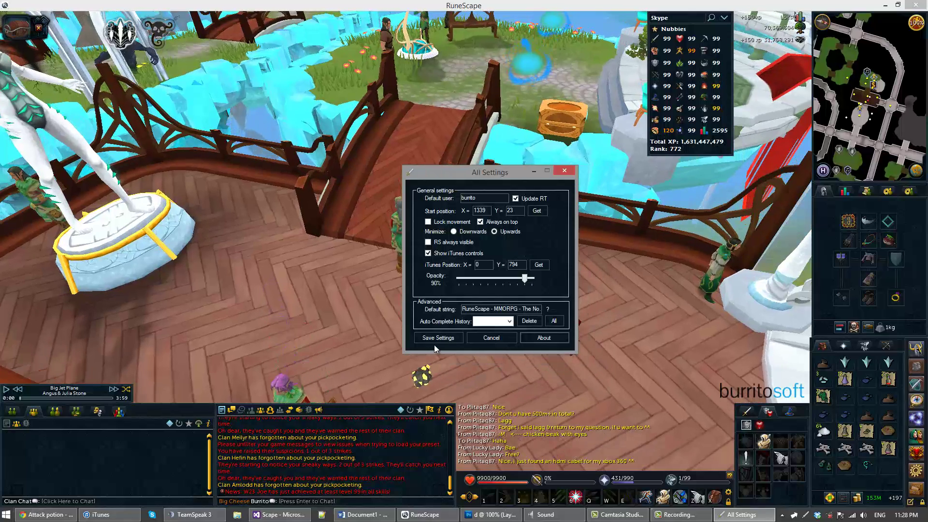
Save the overlay settings and confirm the prompt
{"action": "left_click", "coordinate": [438, 340]}
{"action": "left_click", "coordinate": [479, 294]}
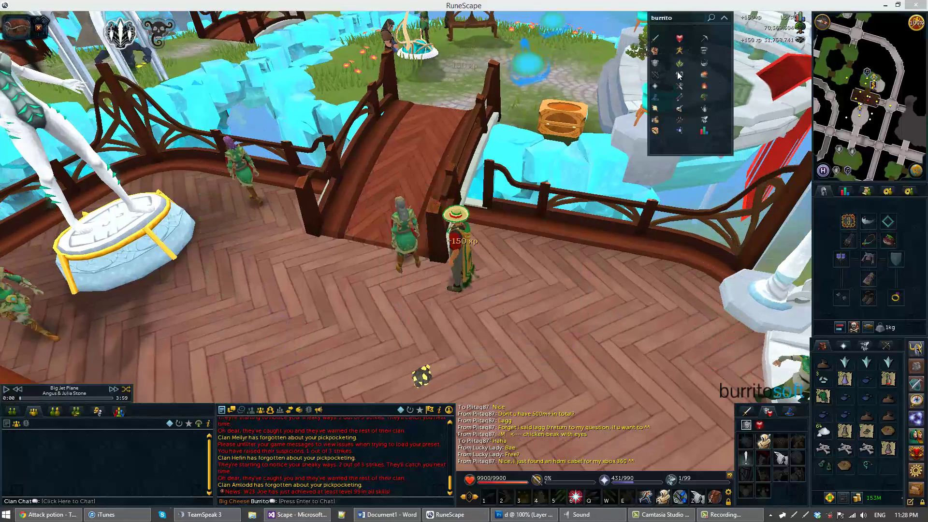
Toggle the stats overlay between collapsed and expanded, and reload the entered player's stats
{"action": "left_click", "coordinate": [723, 19]}
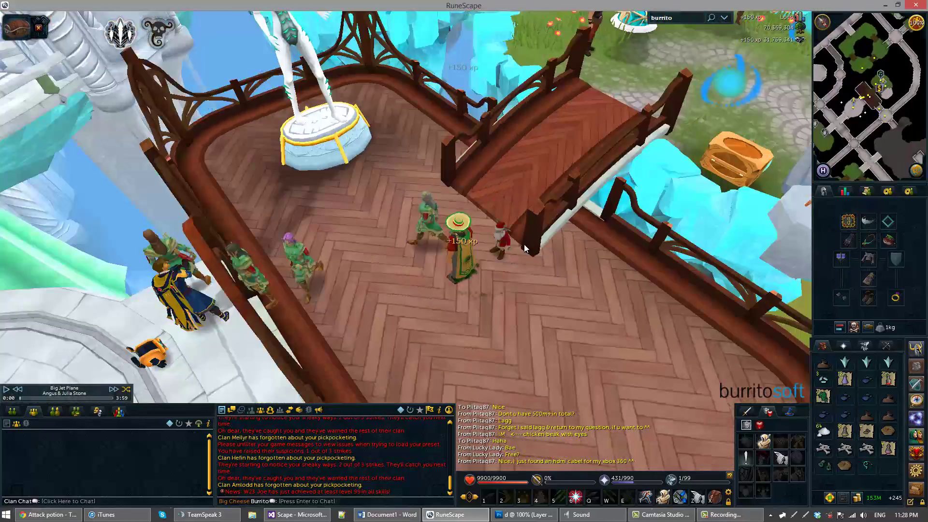
{"action": "left_click_drag", "start_coordinate": [526, 249], "coordinate": [600, 212]}
{"action": "left_click", "coordinate": [722, 18]}
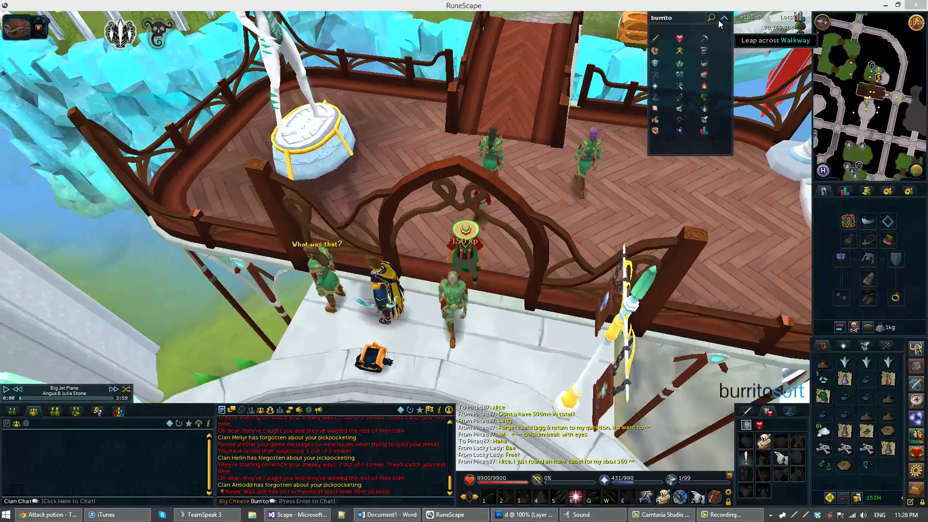
{"action": "left_click", "coordinate": [720, 17]}
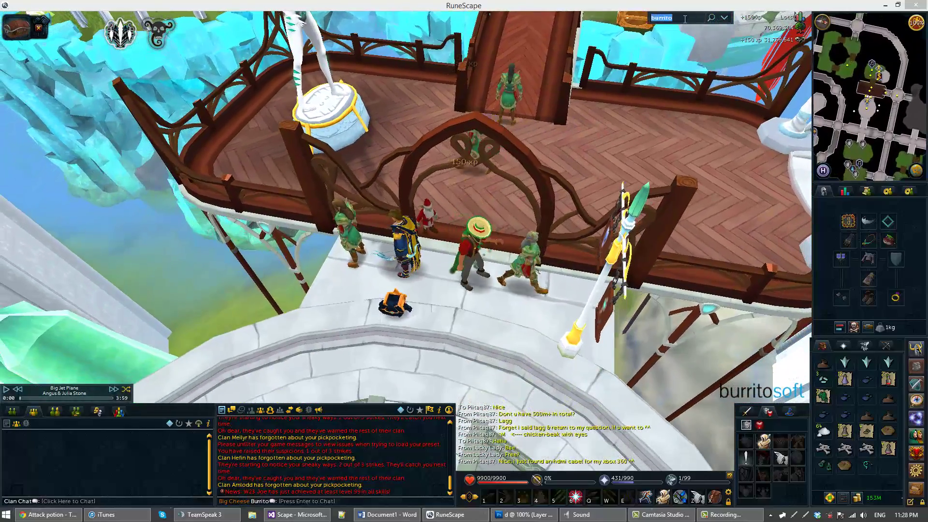
{"action": "left_click", "coordinate": [685, 18]}
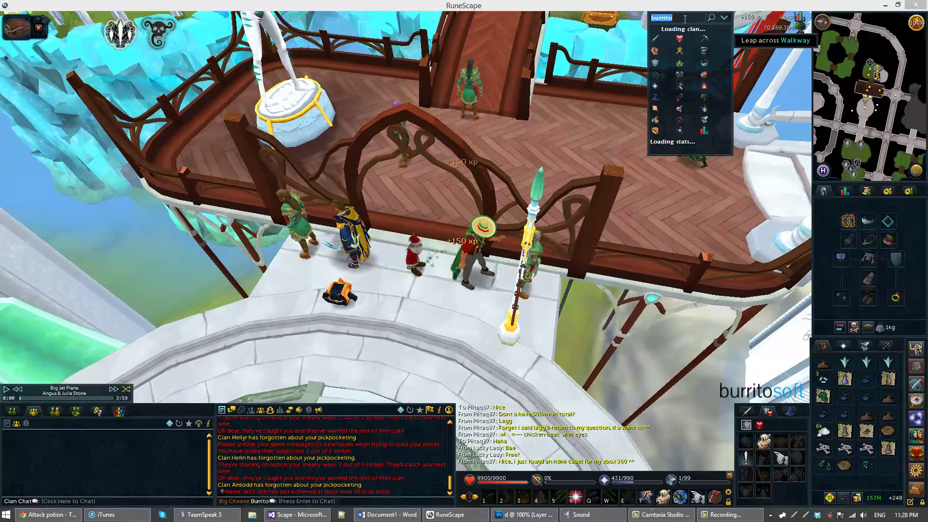
{"action": "left_click", "coordinate": [727, 18]}
Open the overlay's system tray menu to view its Show, Hide, Check for updates, Settings and Exit options
{"action": "left_click_drag", "start_coordinate": [596, 111], "coordinate": [794, 402]}
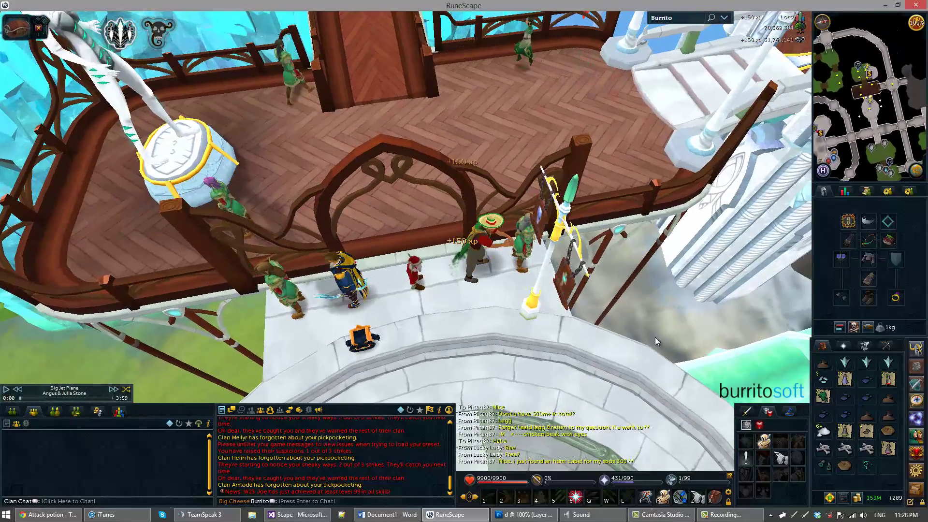
{"action": "left_click_drag", "start_coordinate": [592, 276], "coordinate": [773, 473]}
{"action": "key", "text": "alt+Tab"}
{"action": "right_click", "coordinate": [805, 516]}
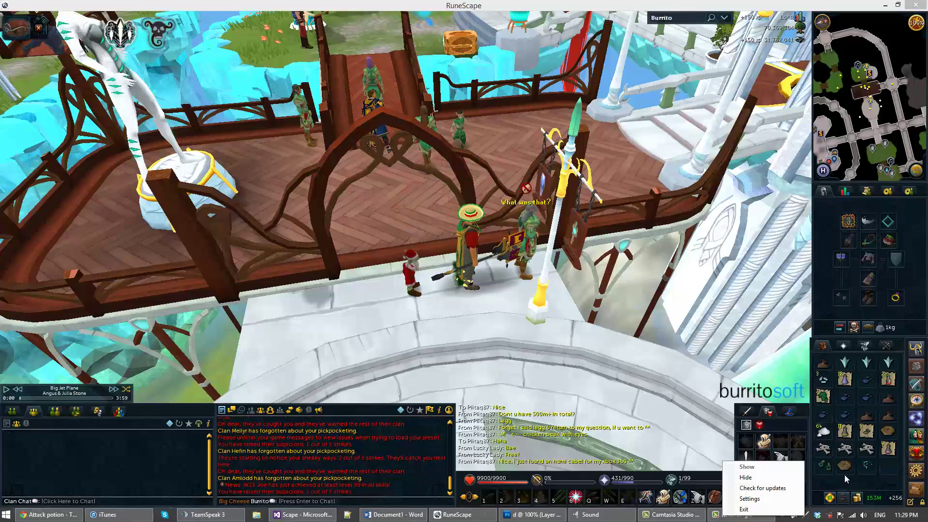
Dismiss the tray menu, continue pickpocketing Hefin workers on the wooden platform, and tidy the inventory
{"action": "left_click", "coordinate": [459, 47]}
{"action": "left_click", "coordinate": [505, 158]}
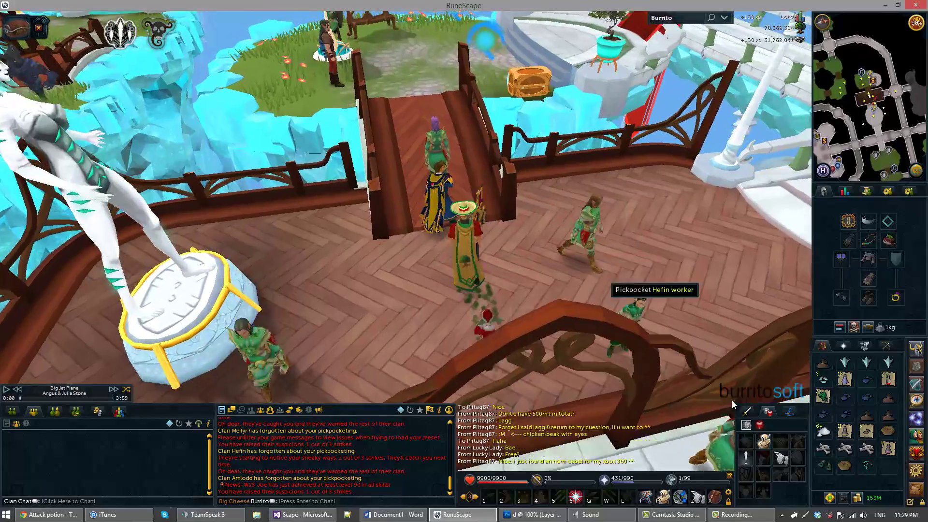
{"action": "left_click", "coordinate": [599, 257]}
{"action": "left_click_drag", "start_coordinate": [845, 417], "coordinate": [729, 344]}
{"action": "right_click", "coordinate": [863, 417]}
{"action": "left_click", "coordinate": [861, 440]}
{"action": "left_click", "coordinate": [528, 222]}
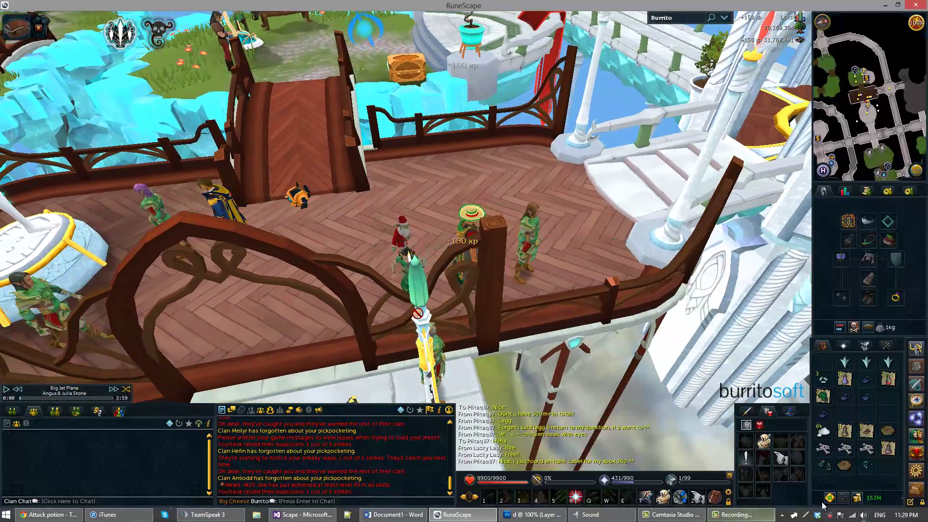
Look through the overlay's tray menu down to the Exit option and dismiss it
{"action": "right_click", "coordinate": [813, 516]}
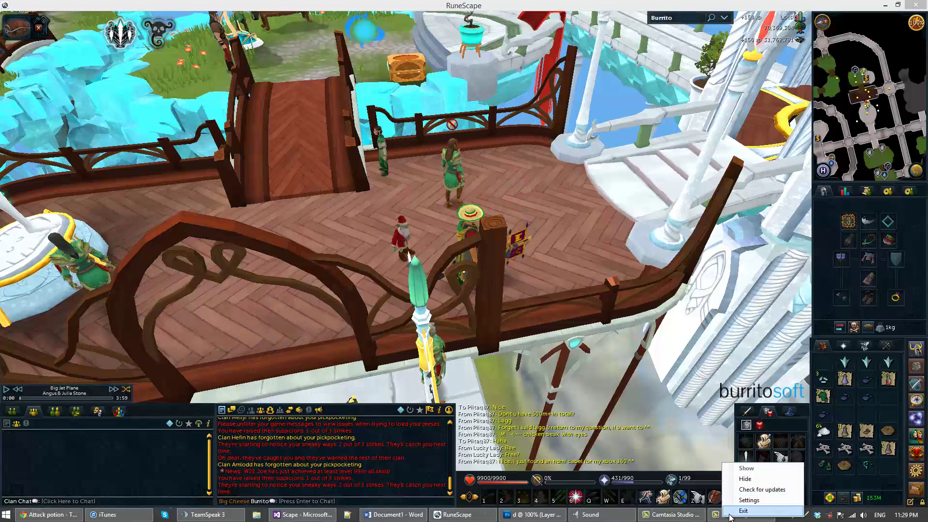
{"action": "right_click", "coordinate": [495, 290]}
Reopen the overlay's tray menu to show its Settings option and close it
{"action": "key", "text": "Right"}
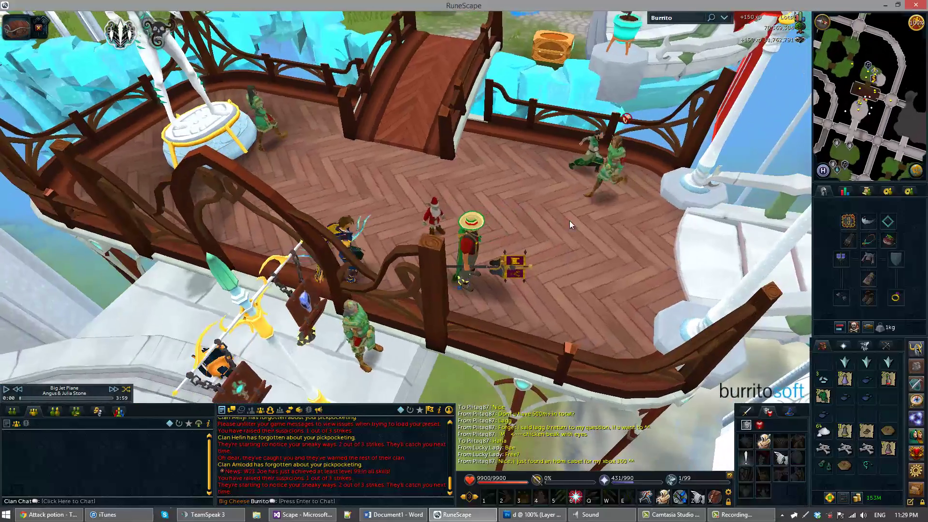
{"action": "key", "text": "Right"}
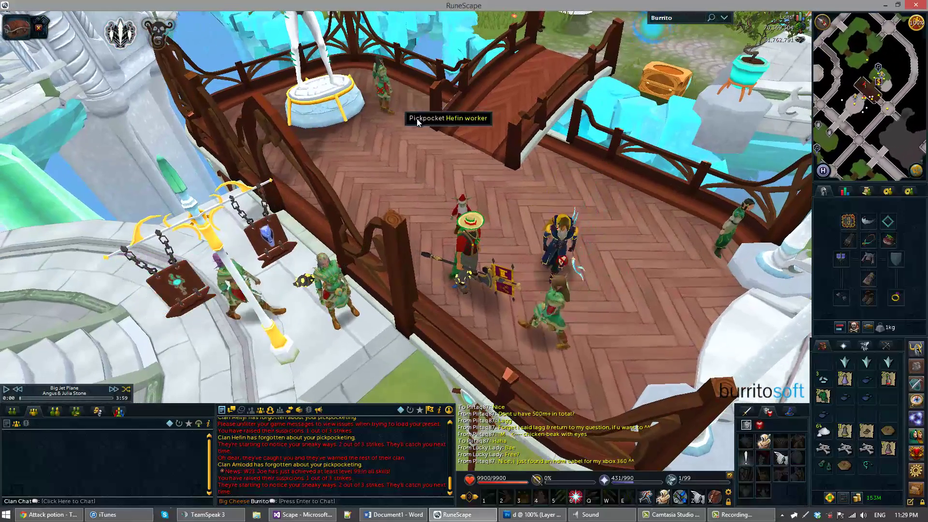
{"action": "key", "text": "Left"}
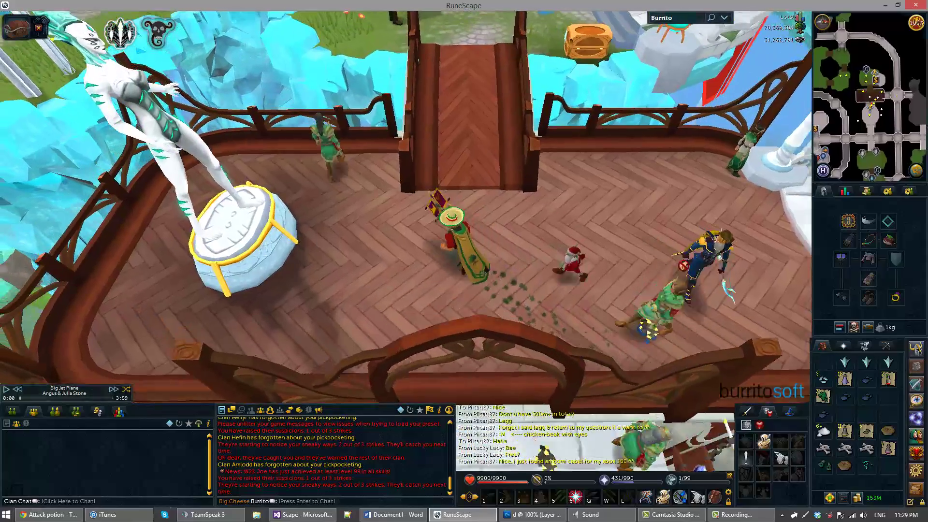
{"action": "key", "text": "Left"}
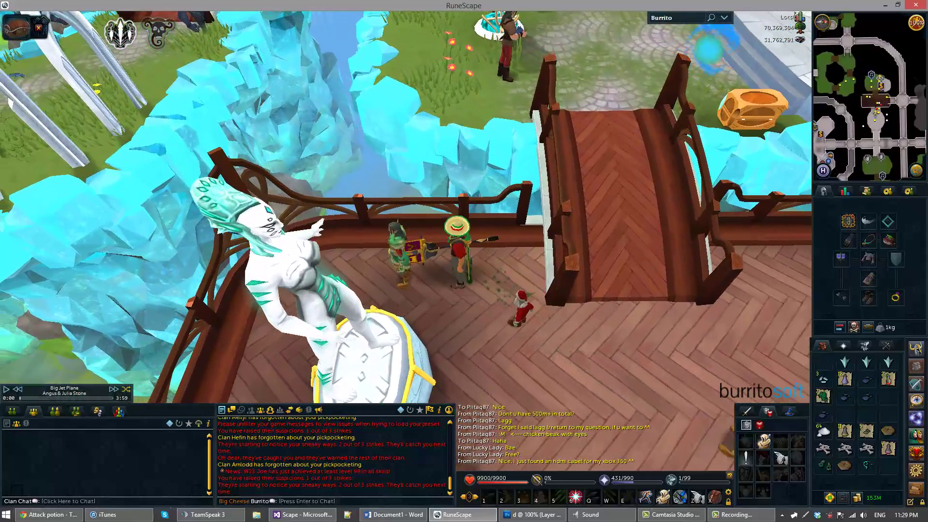
{"action": "key", "text": "Right"}
{"action": "key", "text": "Left"}
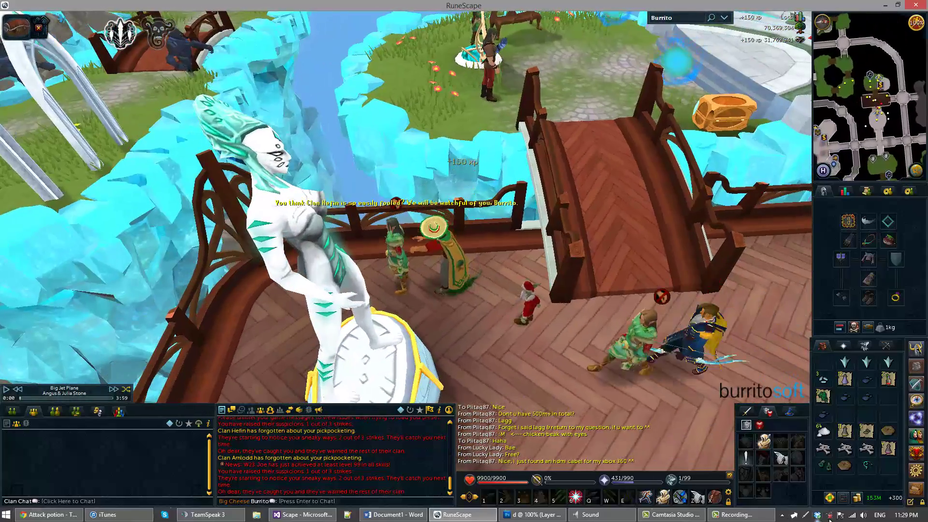
{"action": "right_click", "coordinate": [805, 516]}
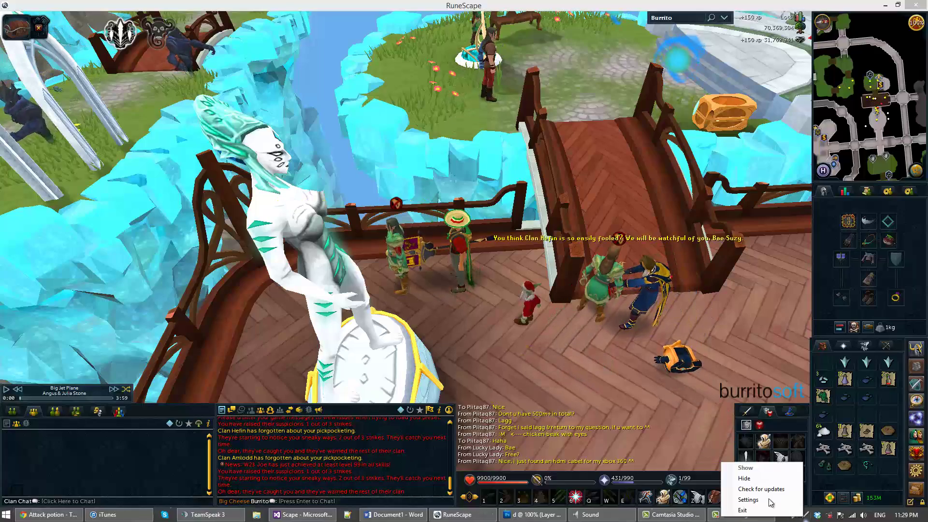
{"action": "key", "text": "Return"}
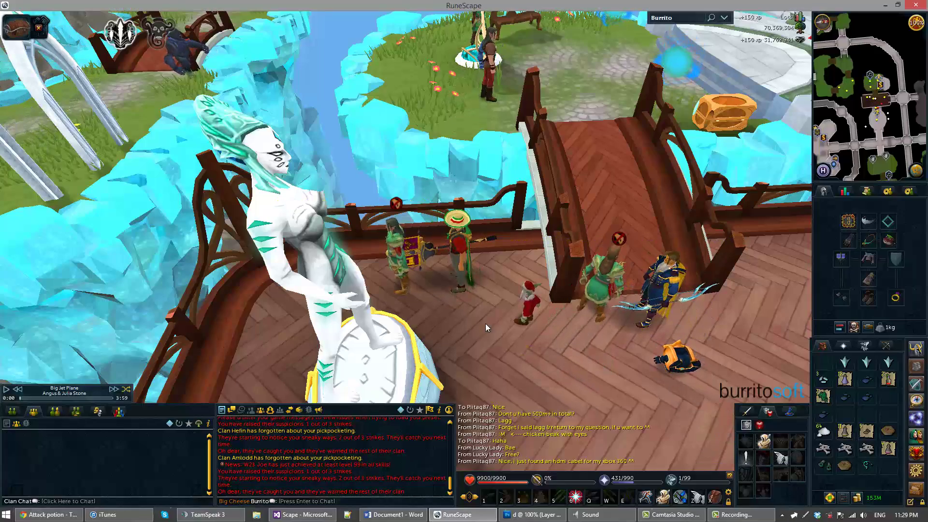
Expand the stats overlay and inspect the experience and rank of individual skills such as Dungeoneering and Cooking
{"action": "key", "text": "Left"}
{"action": "key", "text": "Right"}
{"action": "key", "text": "Up"}
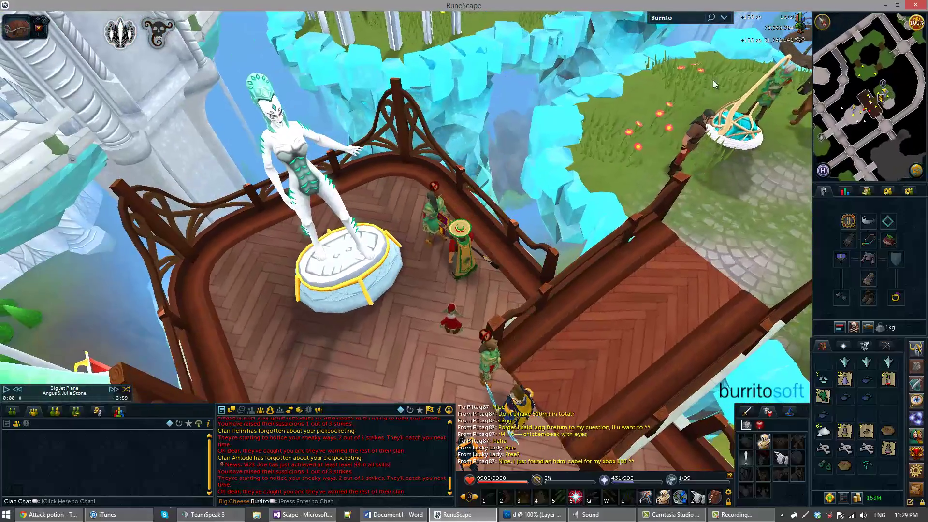
{"action": "left_click", "coordinate": [725, 18]}
{"action": "key", "text": "Right"}
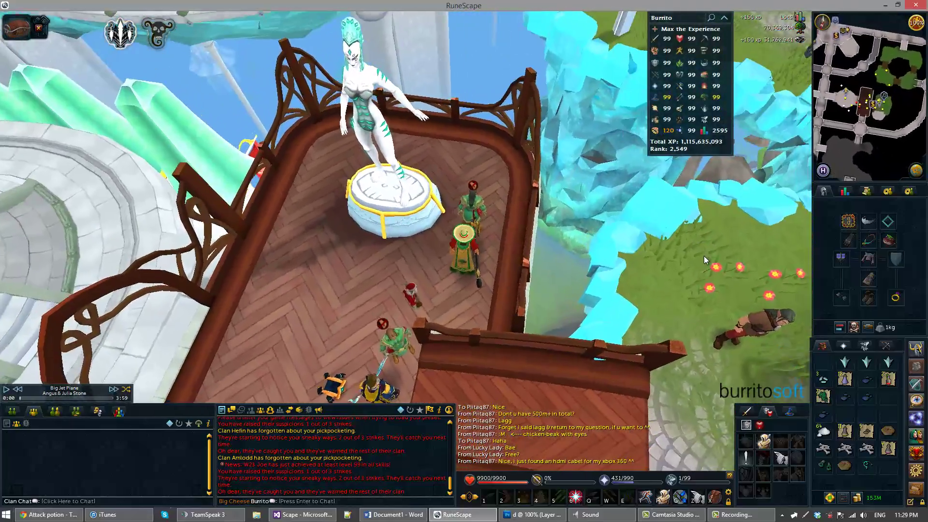
{"action": "key", "text": "Right"}
{"action": "key", "text": "Left"}
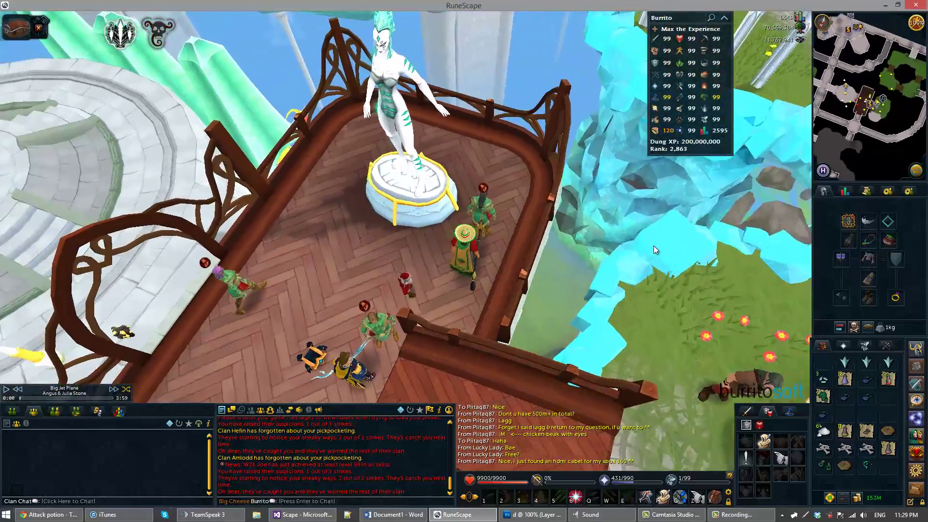
{"action": "key", "text": "Right"}
{"action": "key", "text": "Left"}
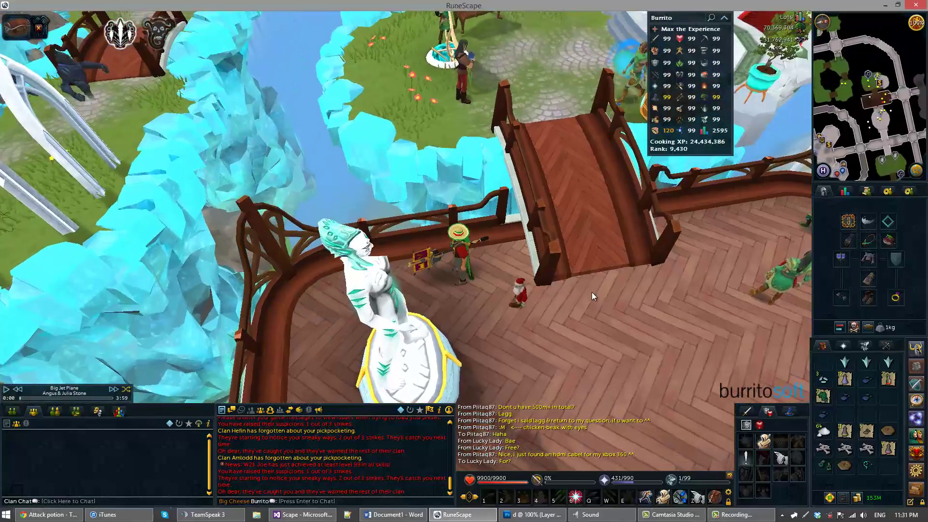
{"action": "key", "text": "Left"}
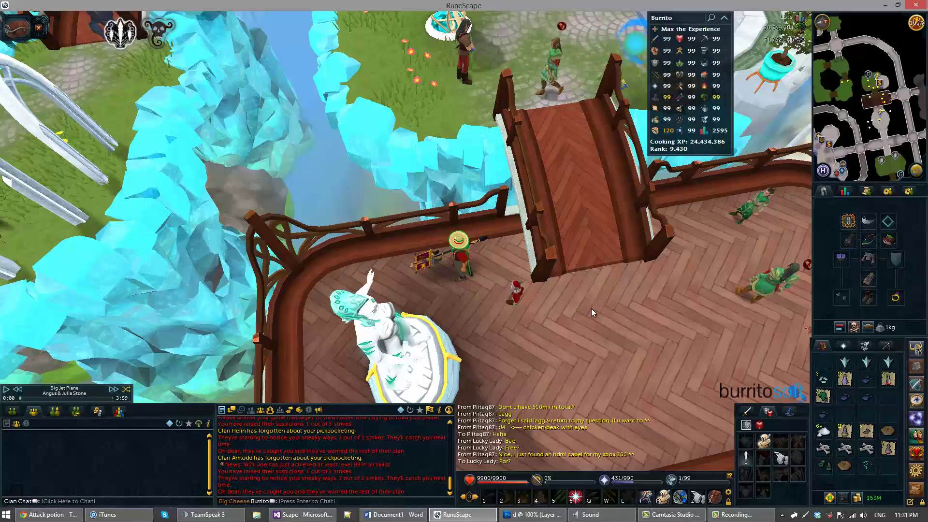
{"action": "key", "text": "Right"}
{"action": "key", "text": "Left"}
{"action": "key", "text": "Left"}
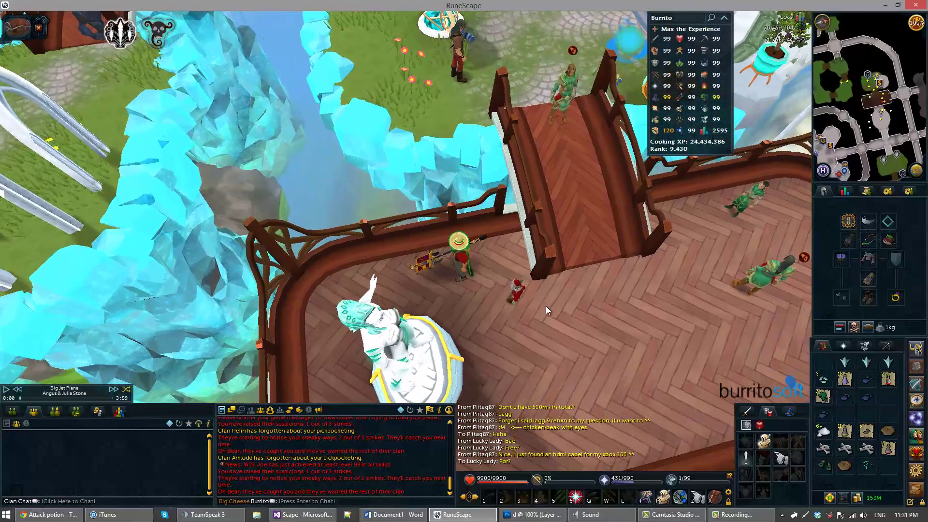
Open All Settings from the overlay, read the hint for the RS always visible option, and close the dialog
{"action": "right_click", "coordinate": [724, 38]}
{"action": "mouse_move", "coordinate": [754, 55]}
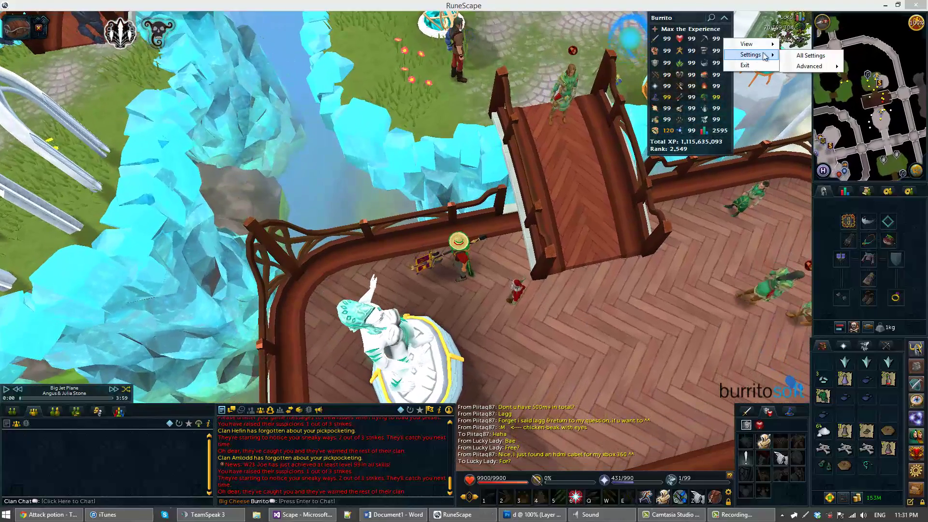
{"action": "left_click", "coordinate": [786, 56]}
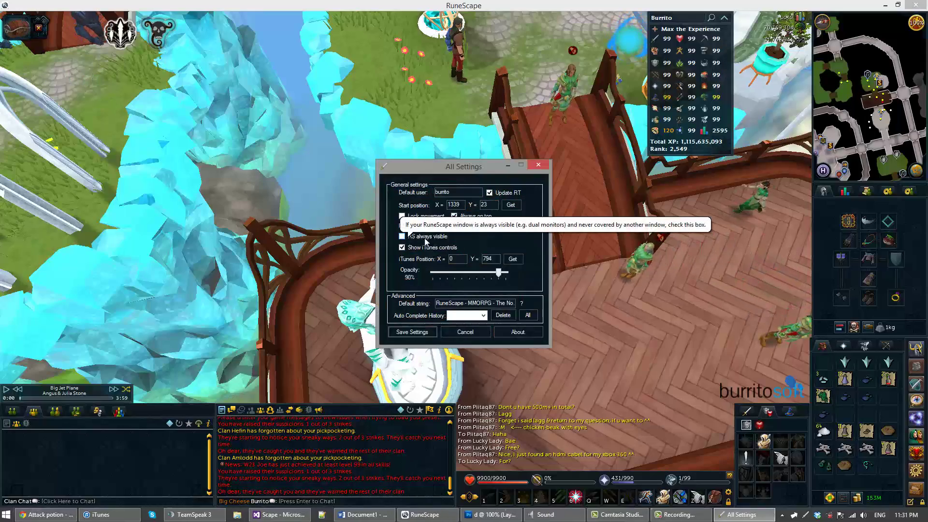
{"action": "left_click", "coordinate": [538, 165]}
Switch back and forth between RuneScape and the browser's Attack potion wiki page, ending on the wiki page
{"action": "key", "text": "Left"}
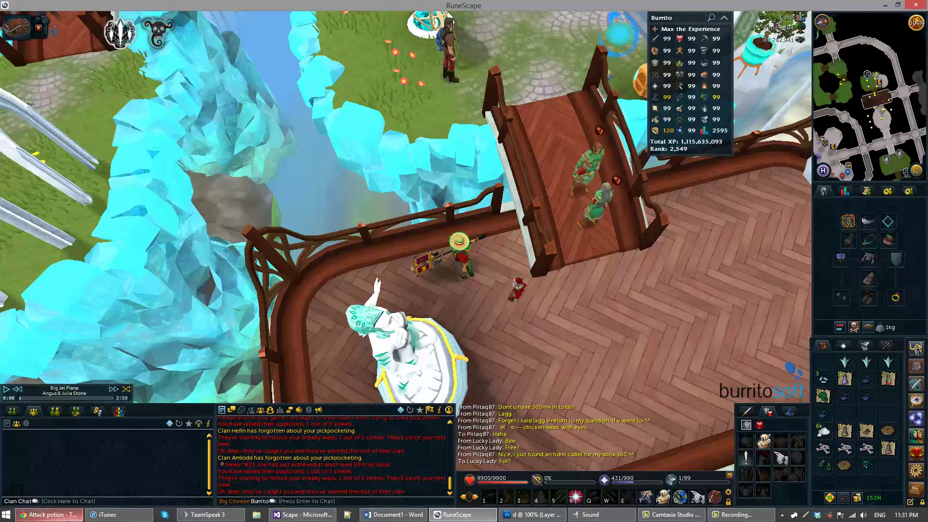
{"action": "left_click", "coordinate": [63, 516]}
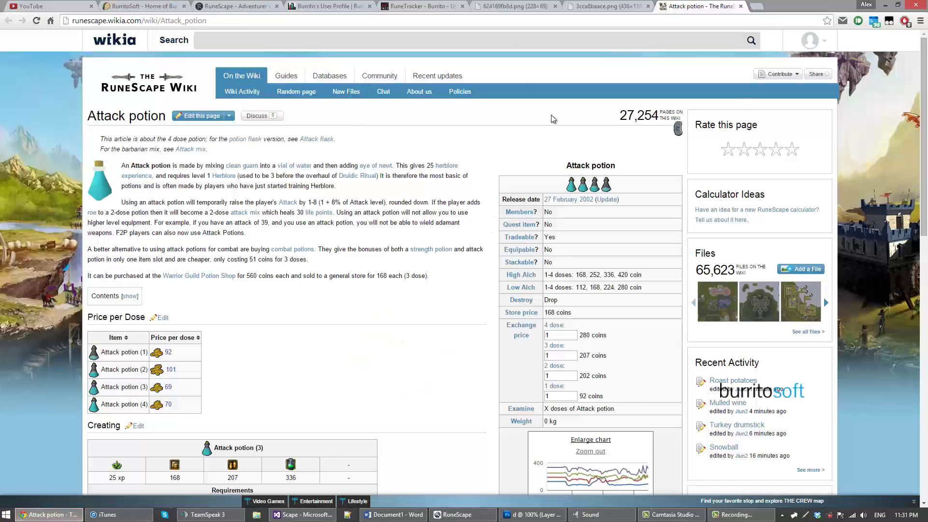
{"action": "left_click", "coordinate": [464, 516]}
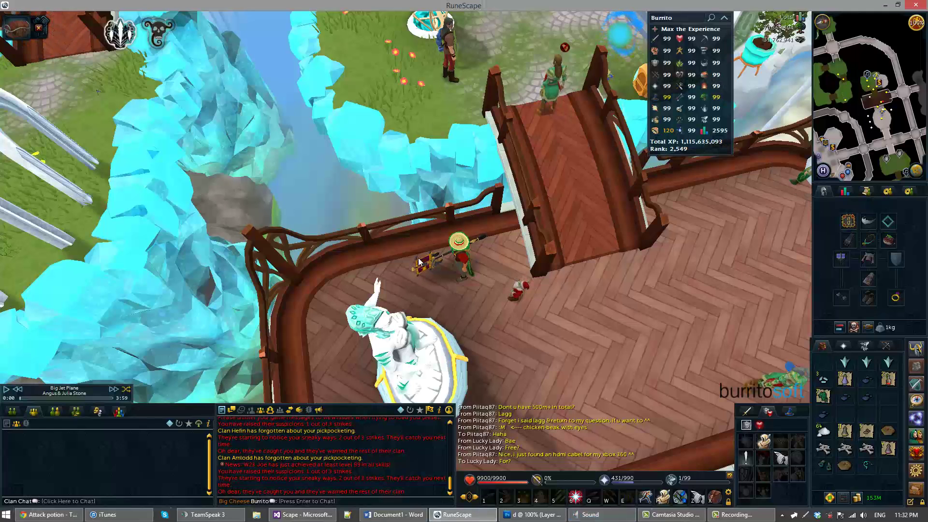
{"action": "left_click", "coordinate": [34, 517]}
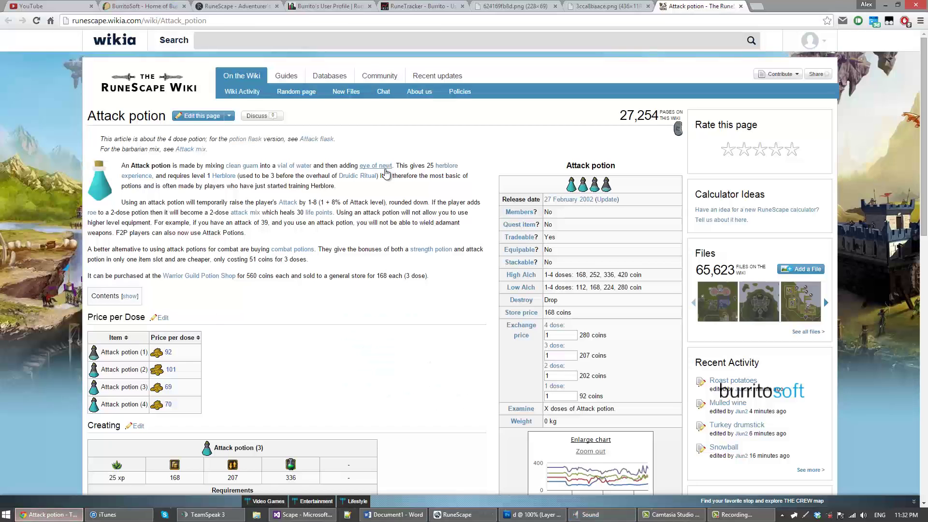